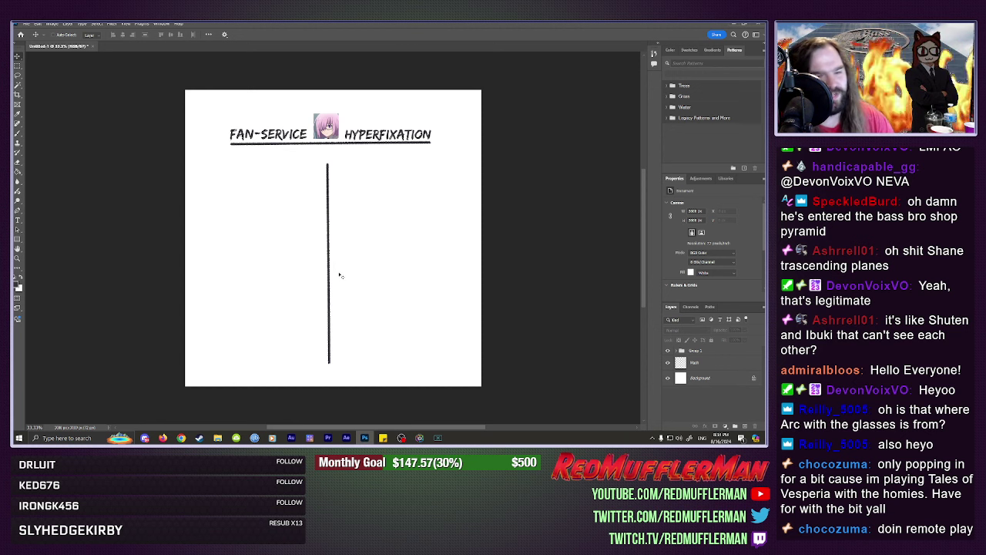
# Apply a cyan Color Overlay to the FAN-SERVICE title text layer.
pyautogui.click(270, 135)
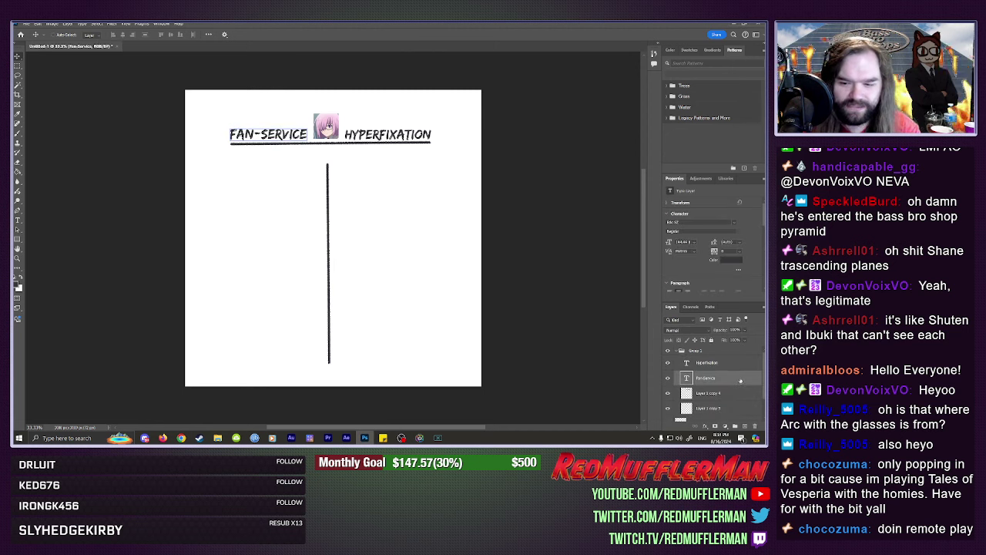
pyautogui.doubleClick(740, 380)
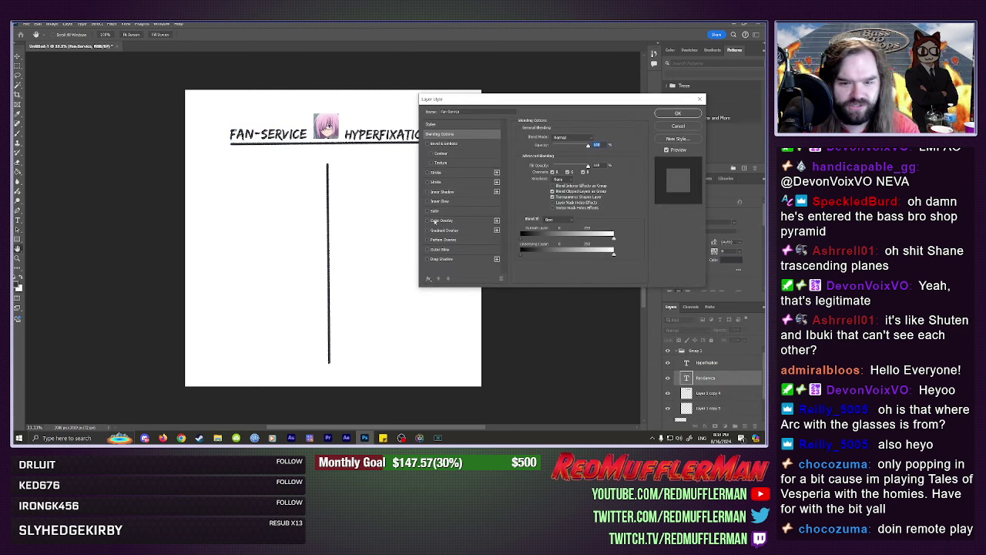
pyautogui.click(435, 221)
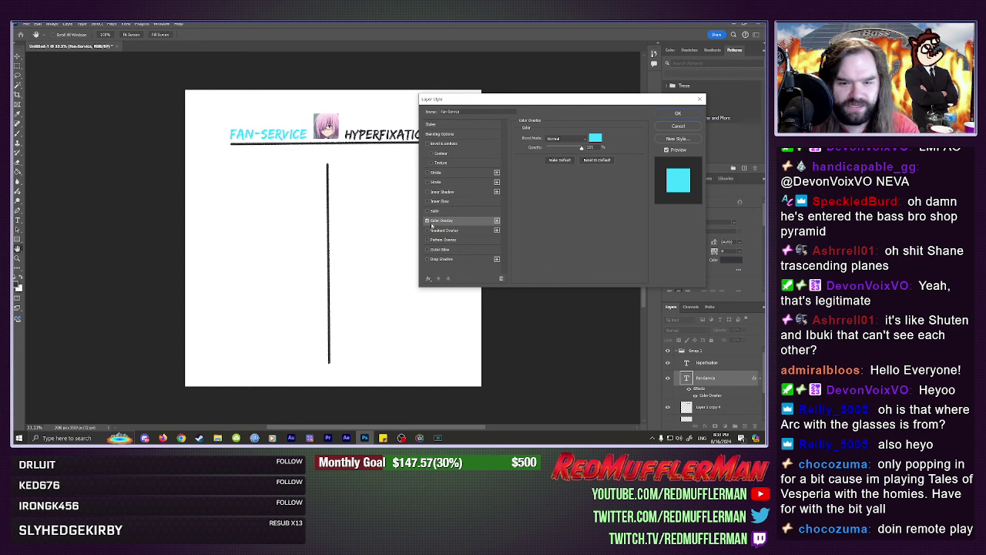
# Add a single thicker outside stroke in a near-black colour to the FAN-SERVICE text and apply the layer style.
pyautogui.click(428, 172)
pyautogui.click(428, 182)
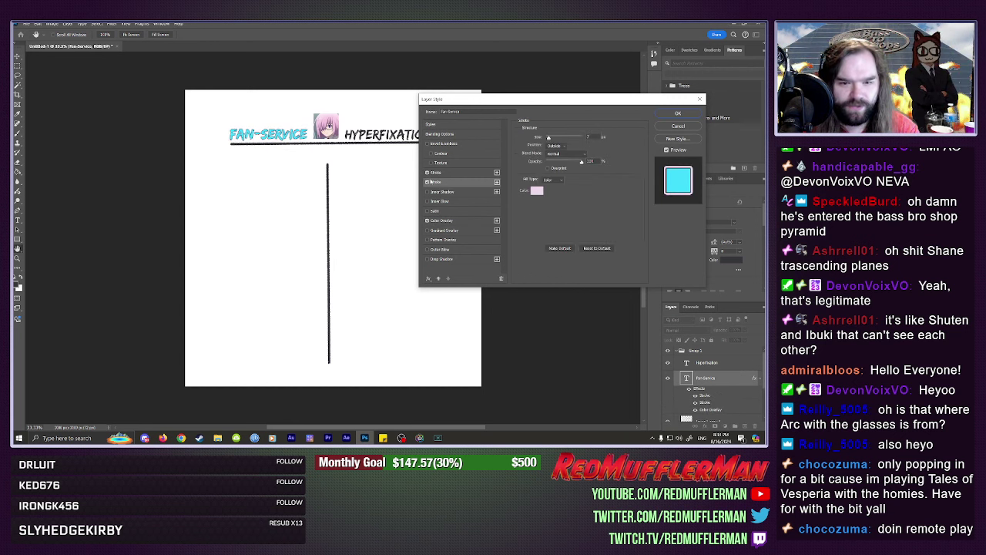
pyautogui.click(428, 182)
pyautogui.click(436, 173)
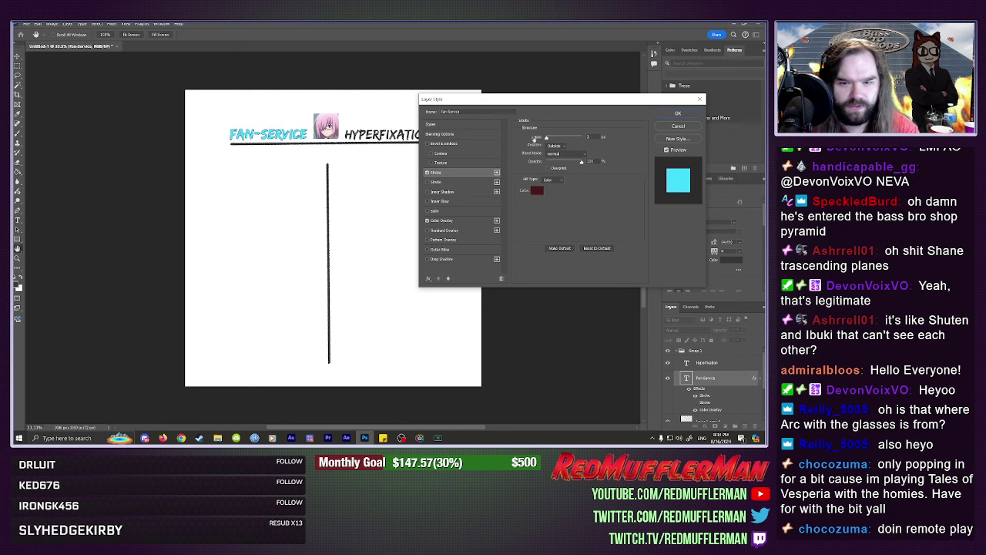
pyautogui.moveTo(536, 139); pyautogui.dragTo(549, 139)
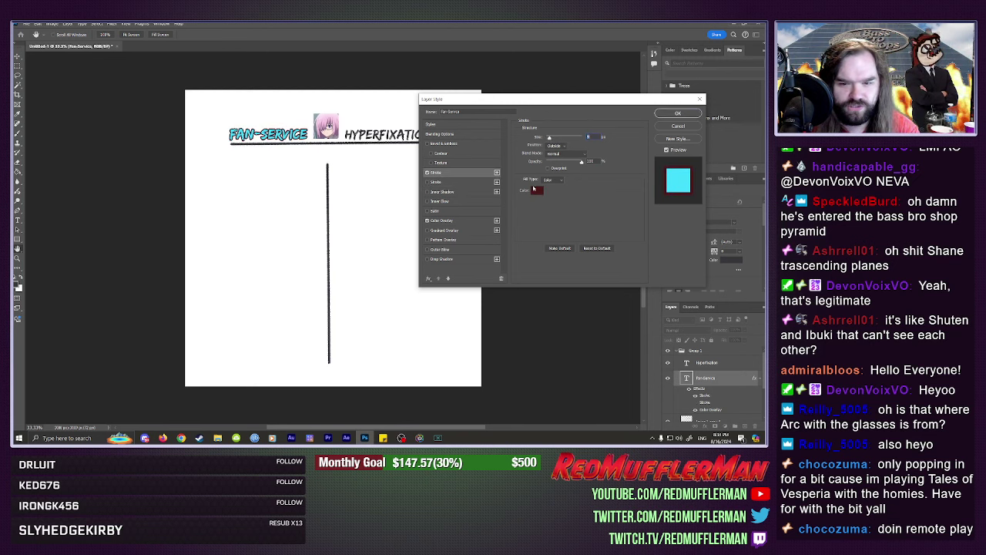
pyautogui.click(537, 189)
pyautogui.moveTo(470, 196); pyautogui.dragTo(403, 240)
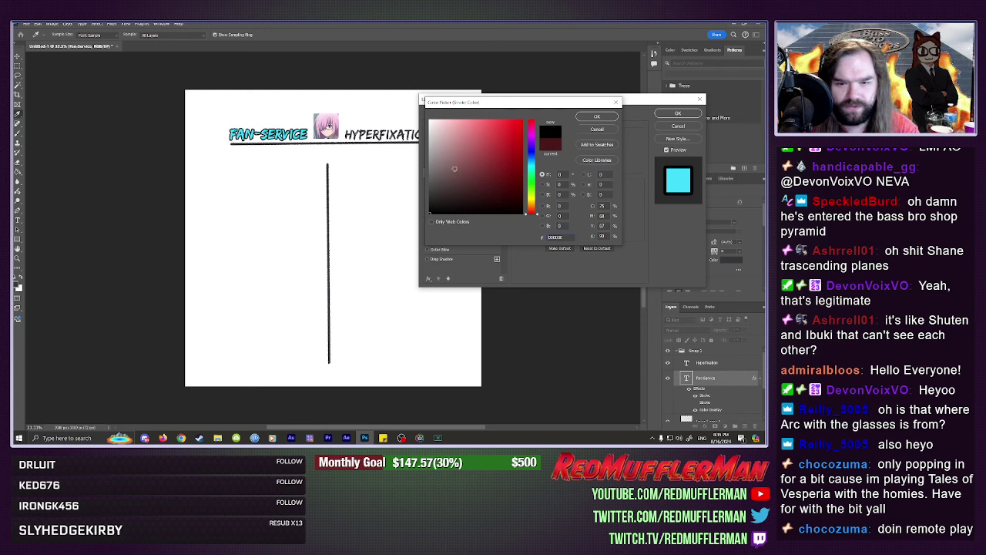
pyautogui.moveTo(434, 207); pyautogui.dragTo(498, 202)
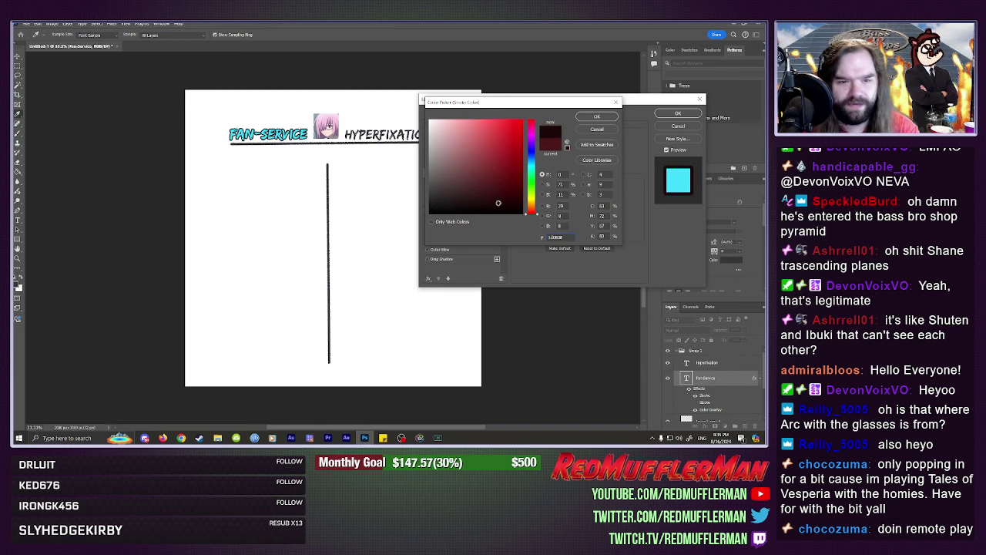
pyautogui.click(606, 117)
pyautogui.click(677, 114)
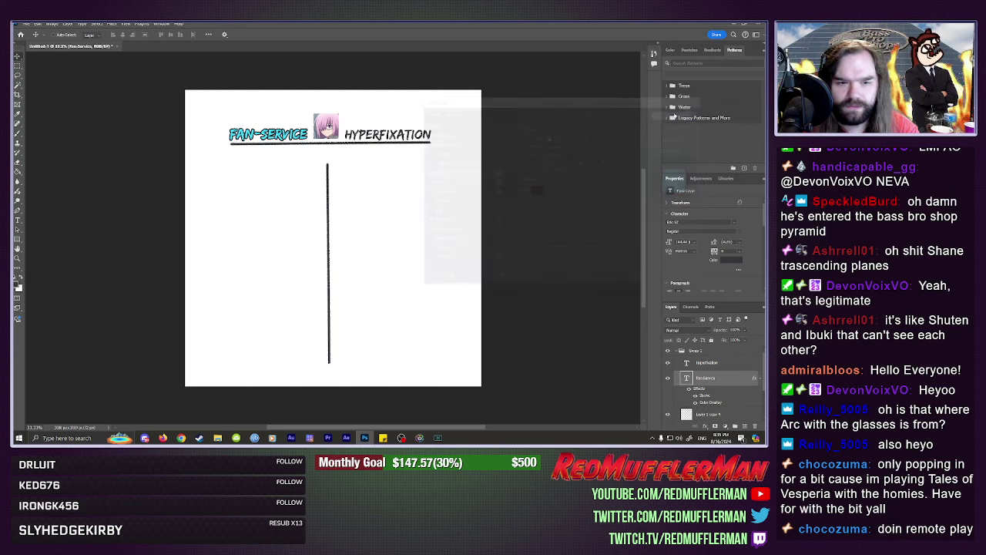
# Copy the FAN-SERVICE layer's stroke and colour overlay effects onto the HYPERFIXATION text layer.
pyautogui.click(722, 365)
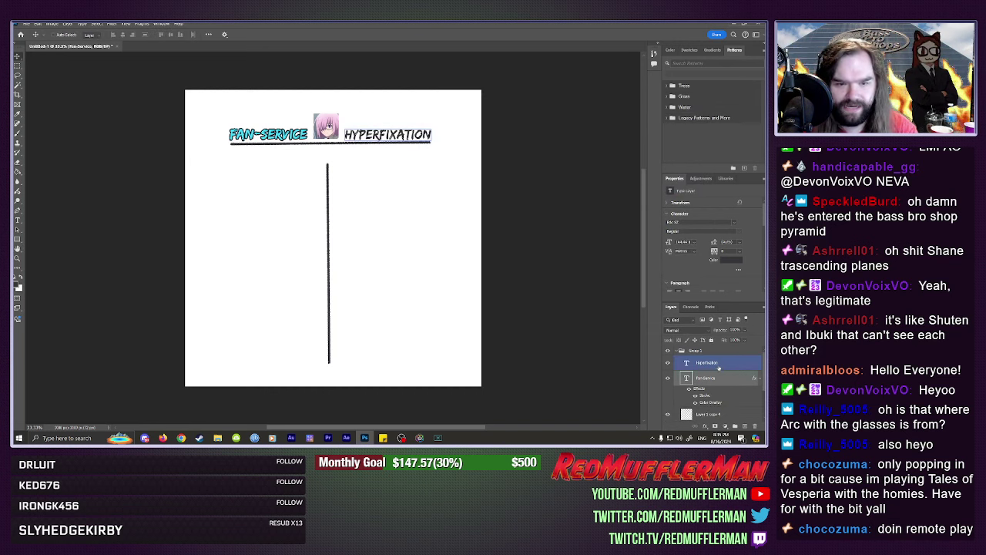
pyautogui.click(712, 396)
pyautogui.moveTo(710, 389); pyautogui.dragTo(714, 368)
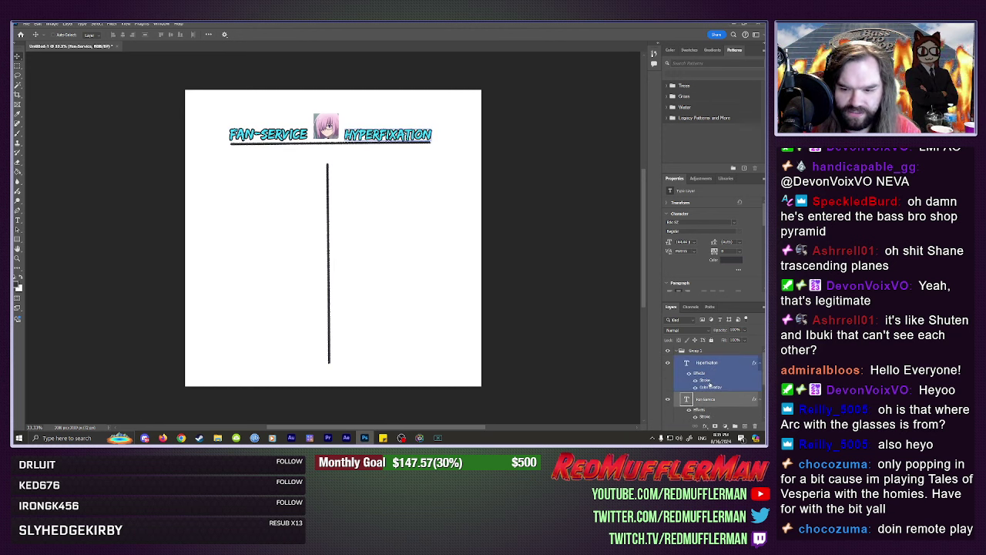
# Change the HYPERFIXATION text's Color Overlay to a bright magenta.
pyautogui.doubleClick(709, 386)
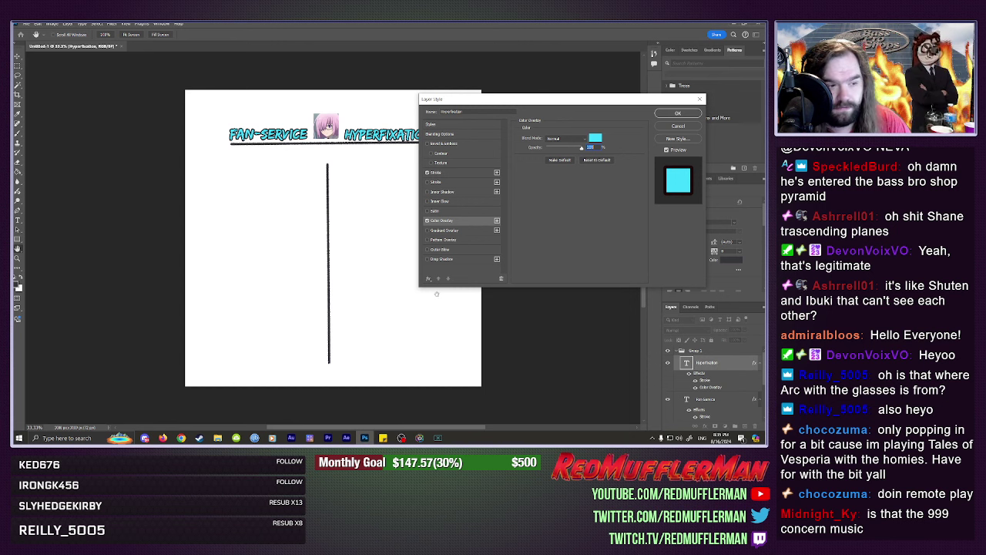
pyautogui.click(595, 138)
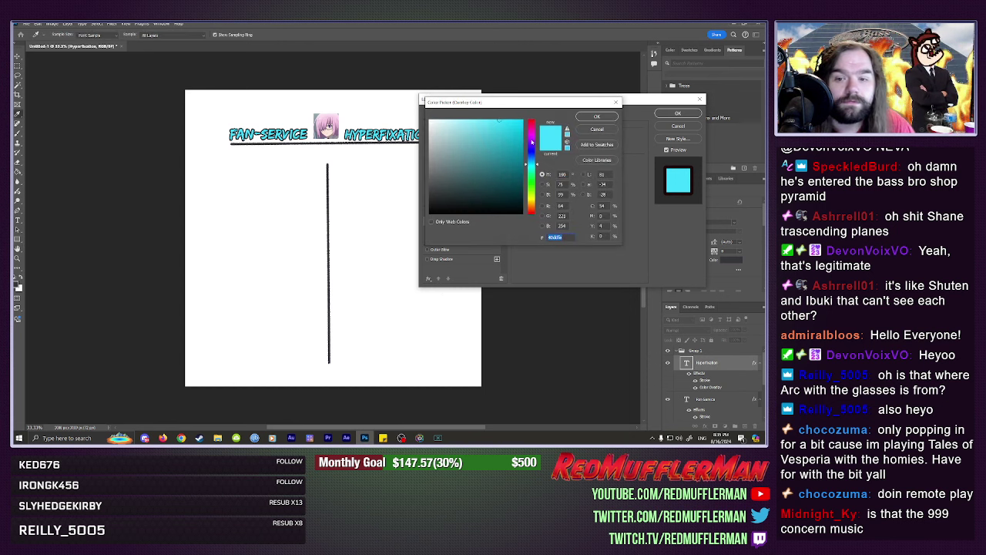
pyautogui.moveTo(532, 140); pyautogui.dragTo(531, 125)
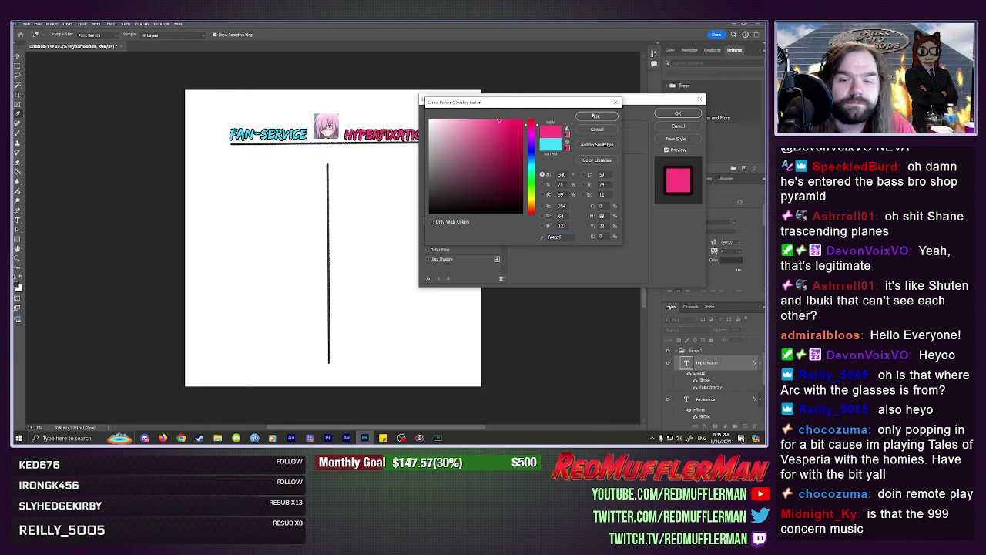
pyautogui.moveTo(535, 133)
pyautogui.mouseDown()
pyautogui.moveTo(533, 150)
pyautogui.moveTo(533, 135)
pyautogui.mouseUp()
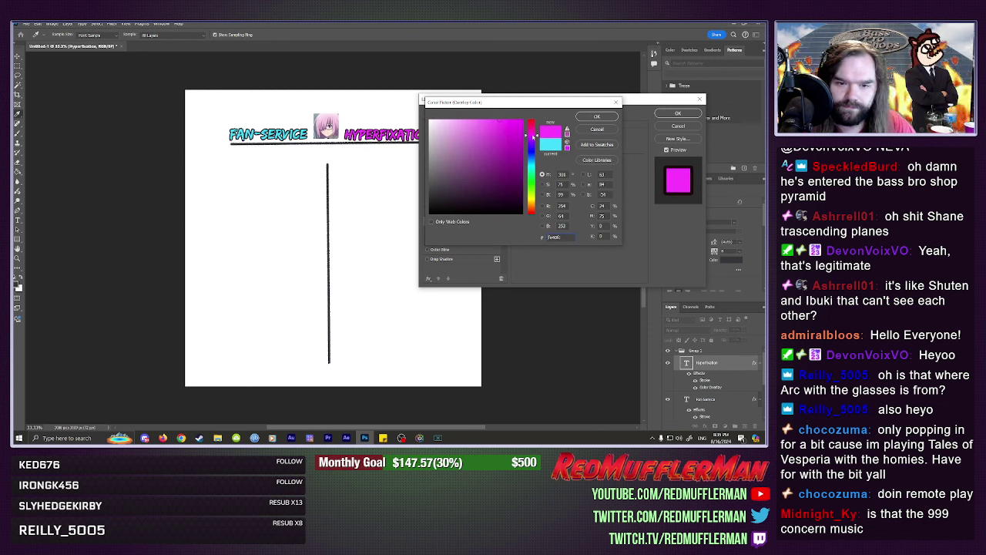
pyautogui.click(595, 117)
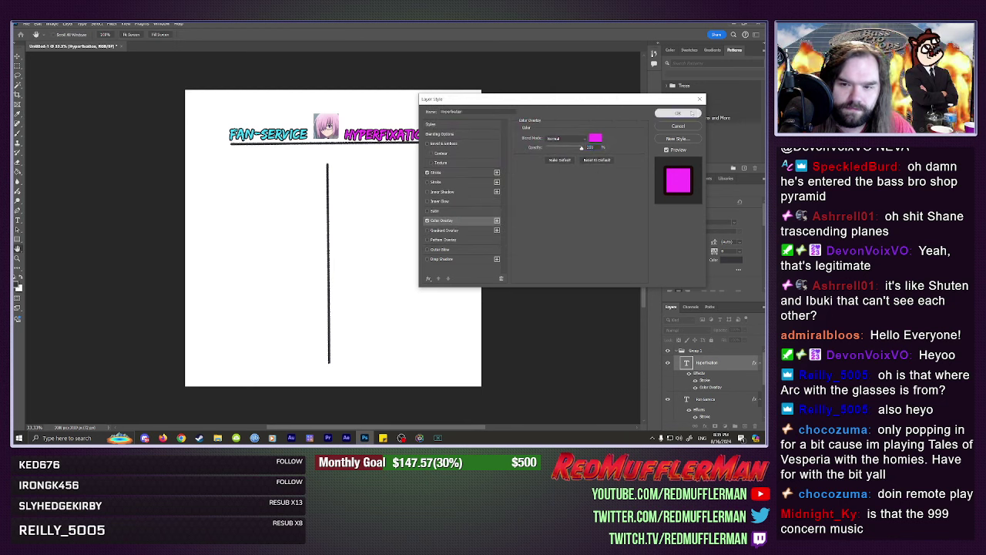
pyautogui.click(678, 114)
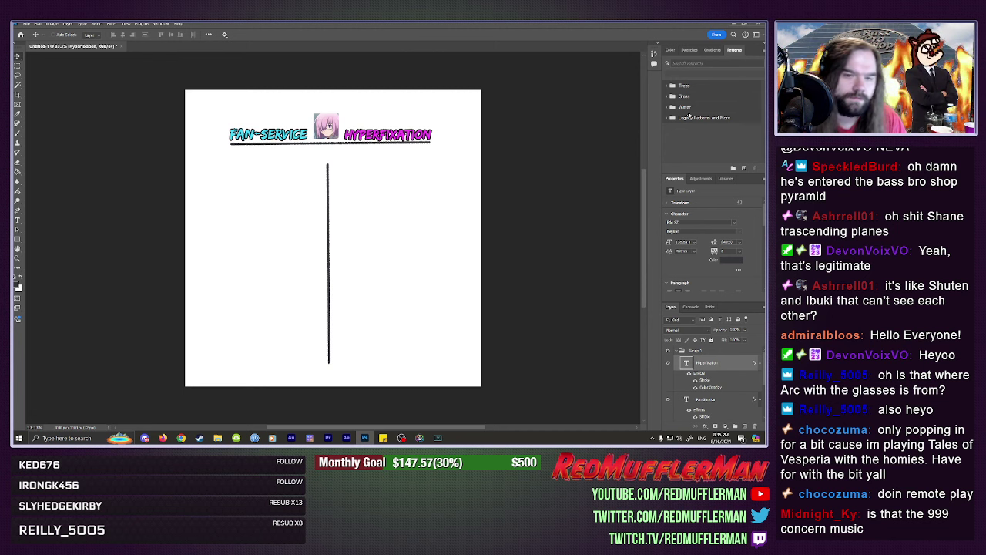
# Paste the portrait of the character with the red hat and place it under HYPERFIXATION, just beside the vertical divider.
pyautogui.hotkey('ctrl', '+')
pyautogui.hotkey('ctrl', '+')
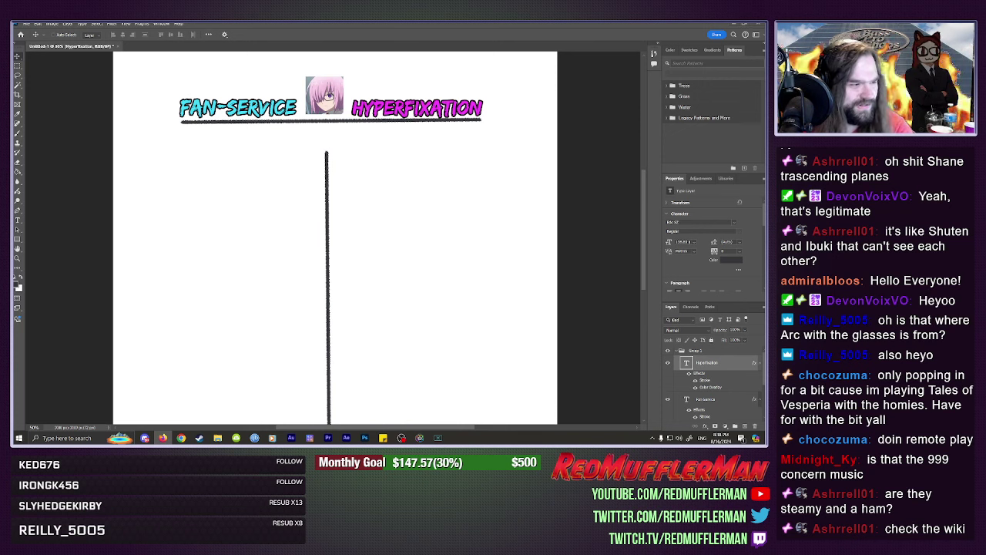
pyautogui.click(175, 36)
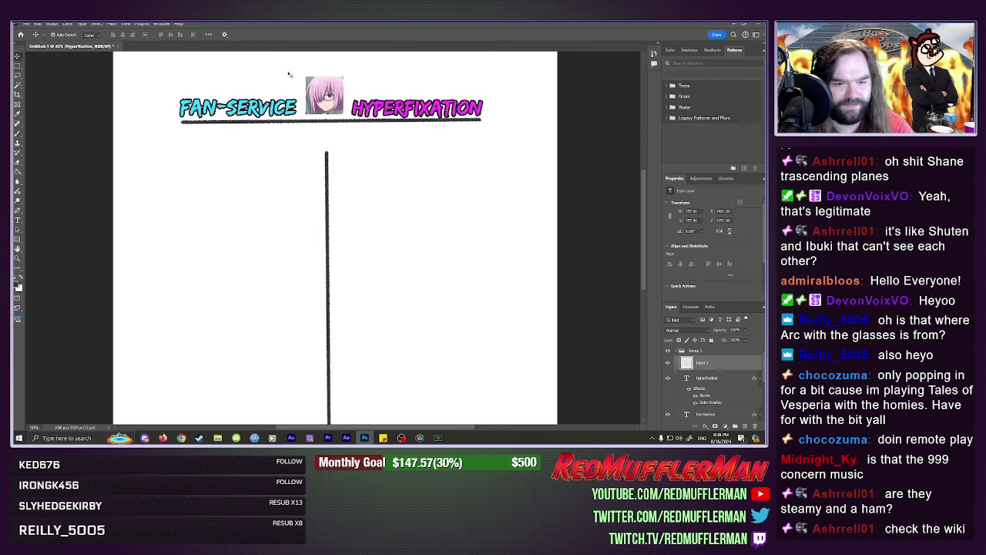
pyautogui.hotkey('ctrl', 'v')
pyautogui.hotkey('ctrl', 't')
pyautogui.moveTo(347, 226); pyautogui.dragTo(372, 171)
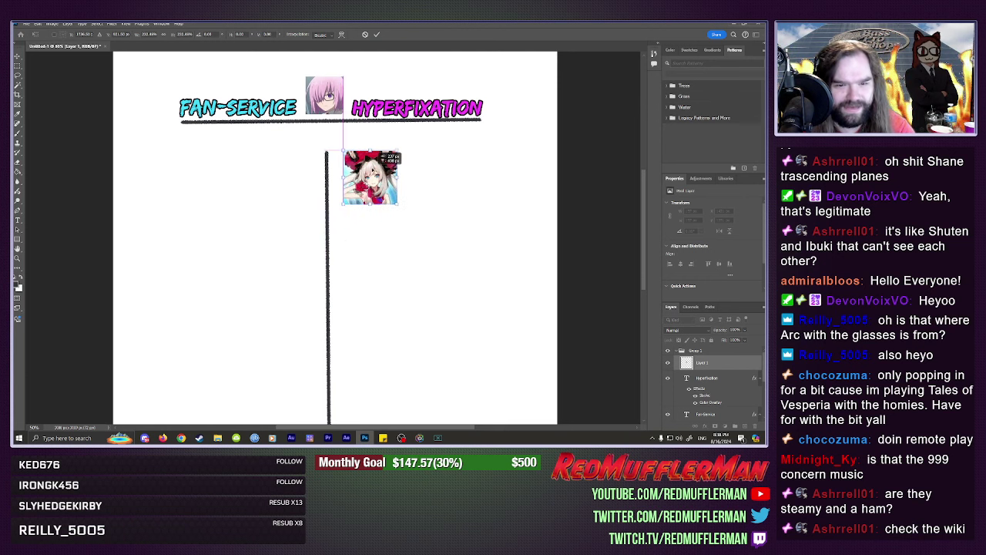
pyautogui.press('Return')
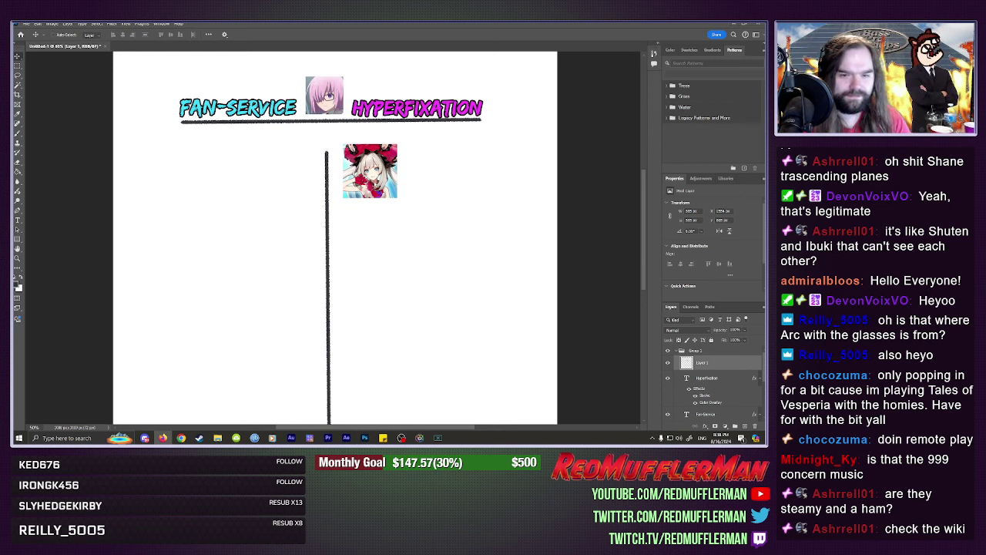
# Scale the red-hat portrait down to the header portrait's size and move it up close beneath the underline.
pyautogui.scroll(-3, 378, 202)
pyautogui.scroll(1, 377, 202)
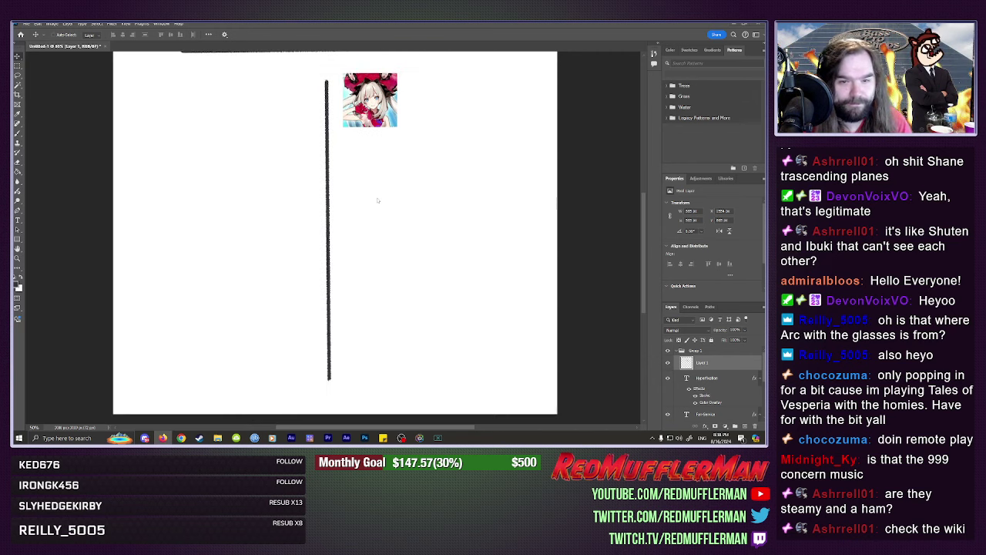
pyautogui.scroll(3, 378, 202)
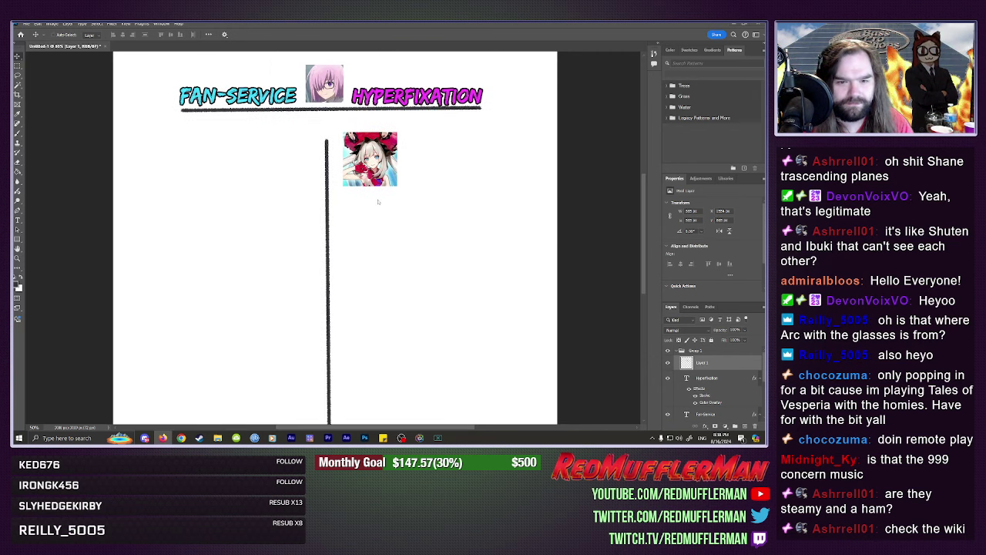
pyautogui.scroll(-1, 378, 202)
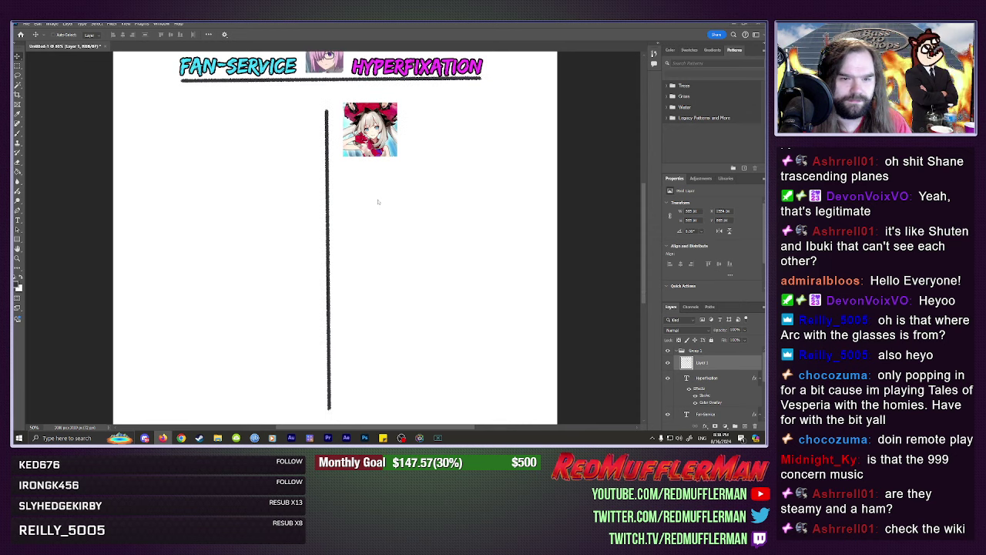
pyautogui.scroll(1, 377, 202)
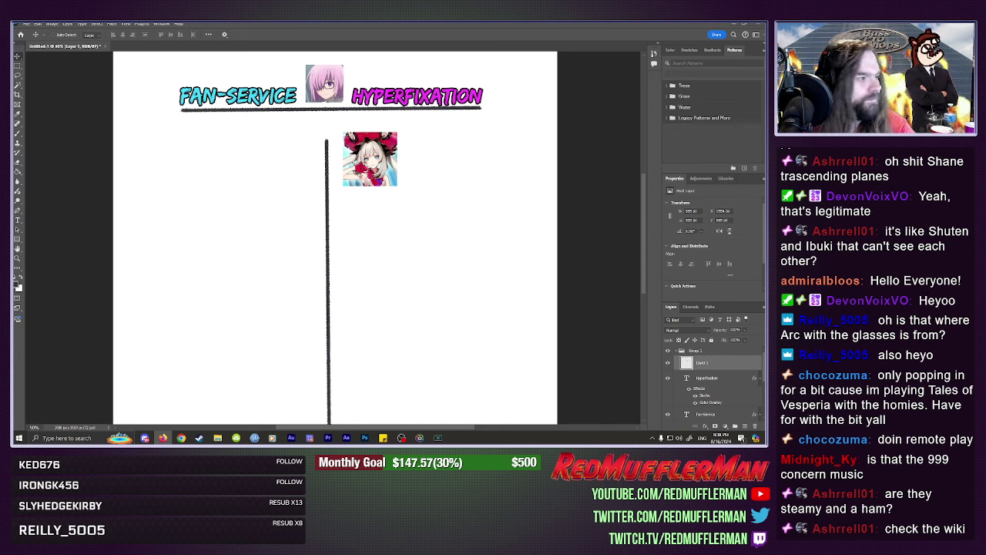
pyautogui.hotkey('ctrl', 't')
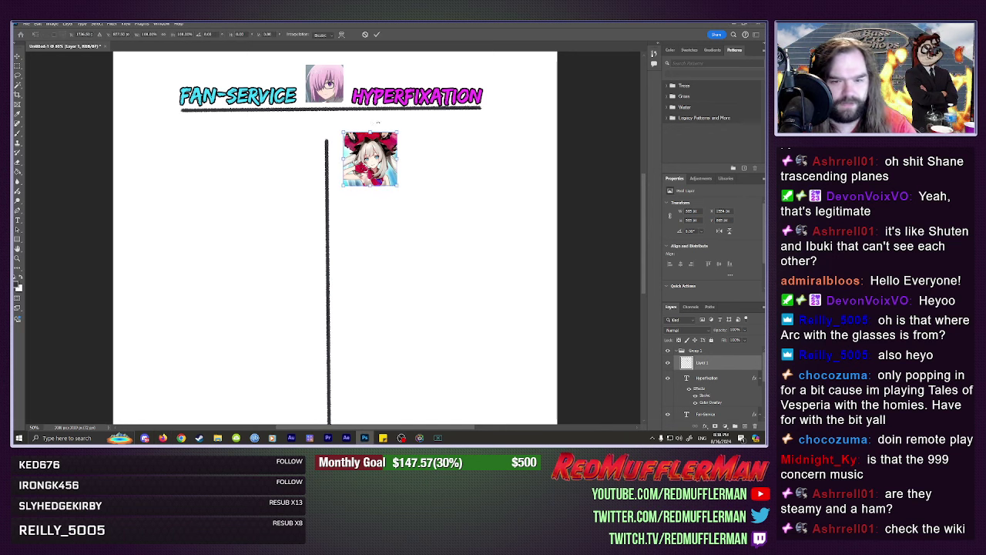
pyautogui.moveTo(396, 133); pyautogui.dragTo(361, 139)
pyautogui.press('Return')
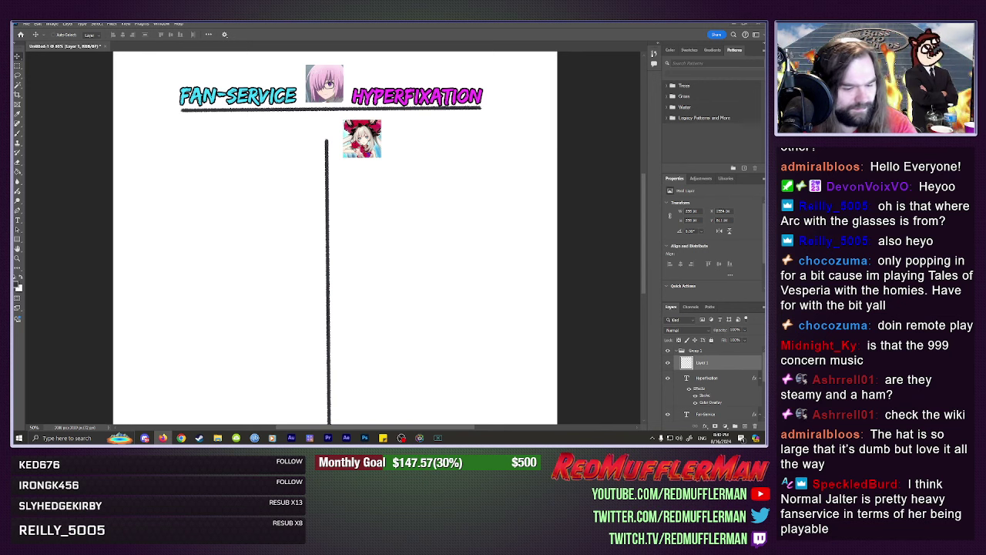
# Paste the portrait of the black-clad character and place it at the start of the FAN-SERVICE column, level with the red-hat portrait.
pyautogui.hotkey('alt', 'BackSpace')
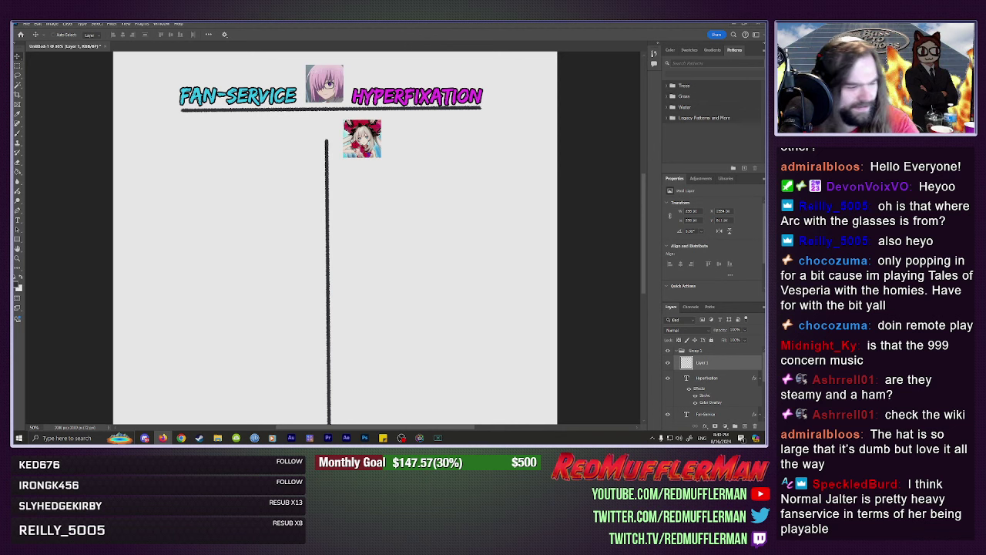
pyautogui.hotkey('ctrl', 'z')
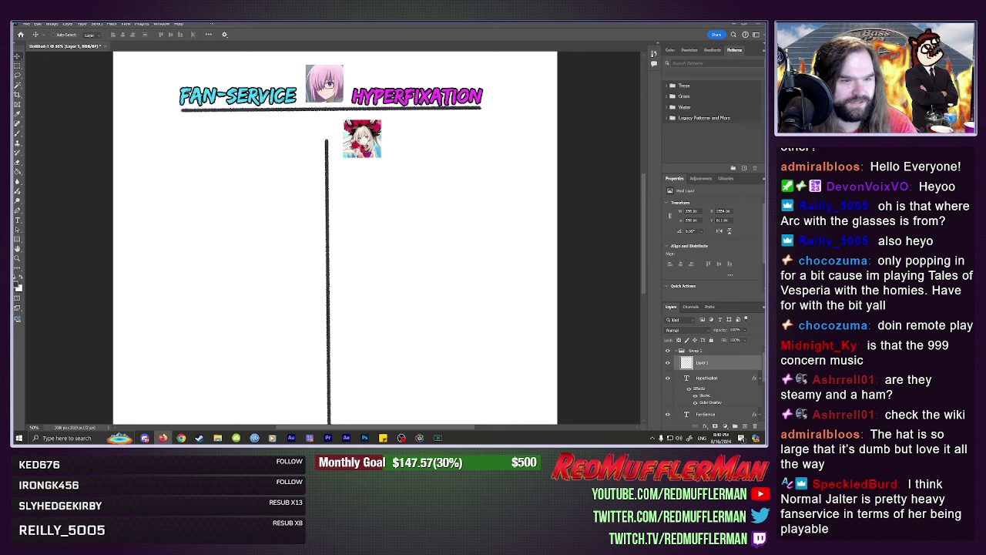
pyautogui.click(254, 66)
pyautogui.hotkey('ctrl', 'v')
pyautogui.moveTo(331, 231); pyautogui.dragTo(207, 122)
pyautogui.hotkey('ctrl', 't')
pyautogui.press('Return')
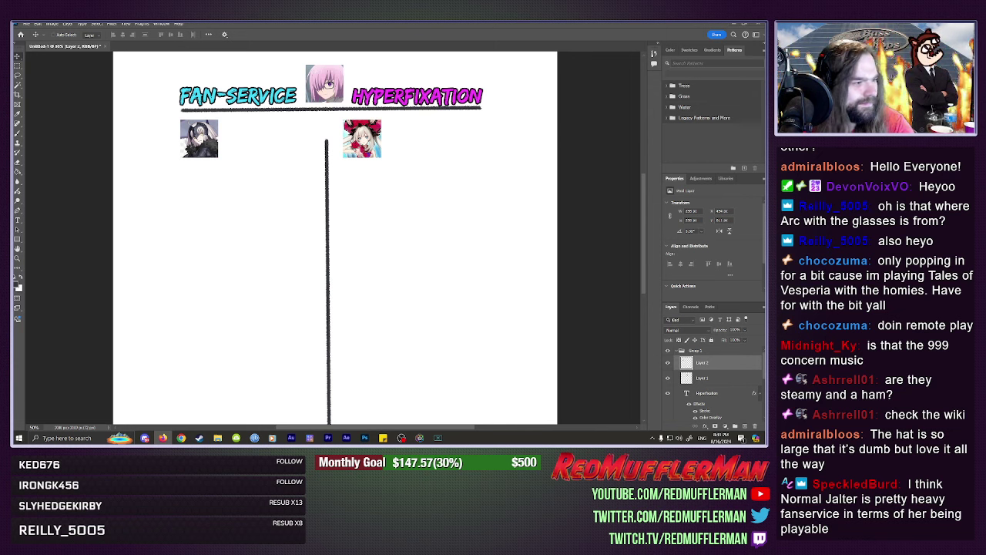
# Paste the blonde character's portrait at the same size beside the red-hat portrait in the HYPERFIXATION column.
pyautogui.hotkey('alt', 'BackSpace')
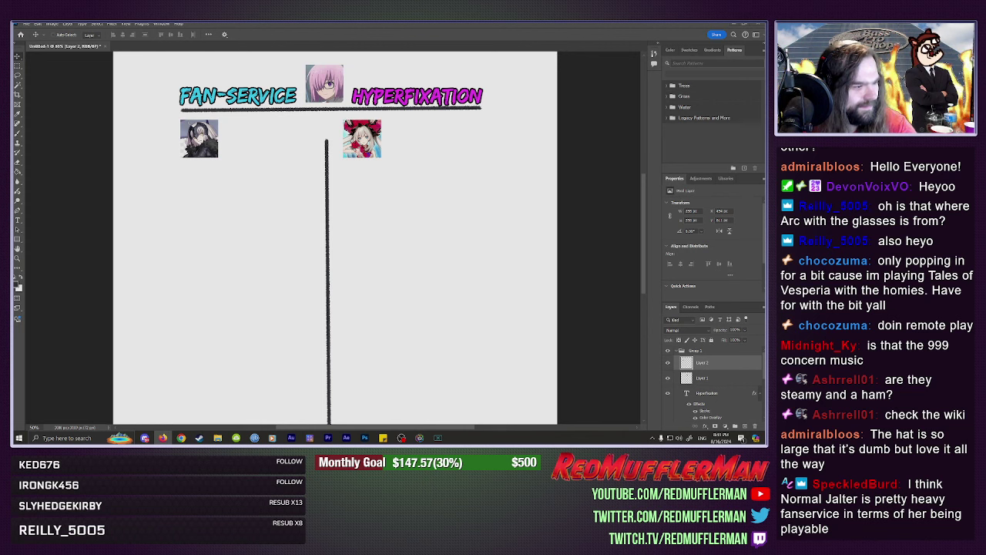
pyautogui.hotkey('ctrl', 'z')
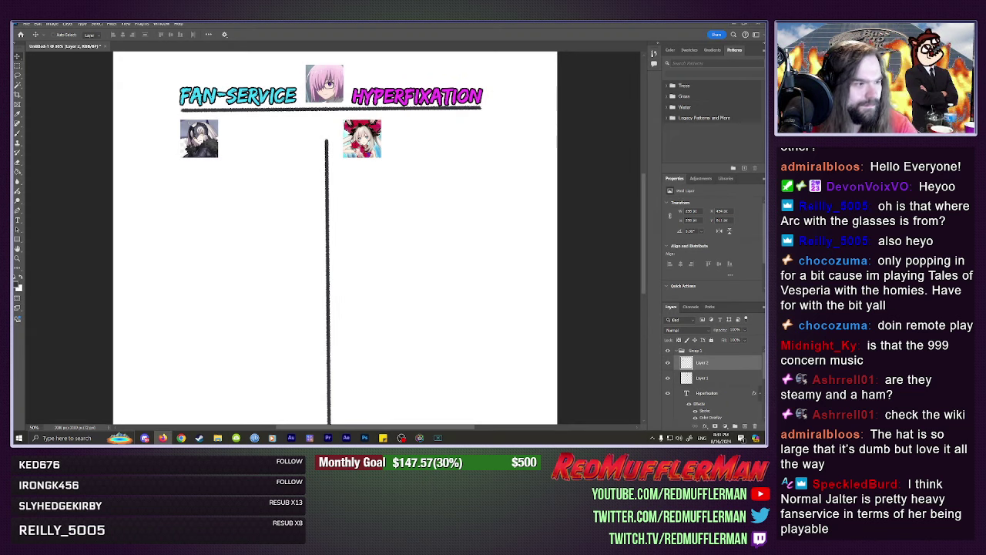
pyautogui.hotkey('alt', 'Tab')
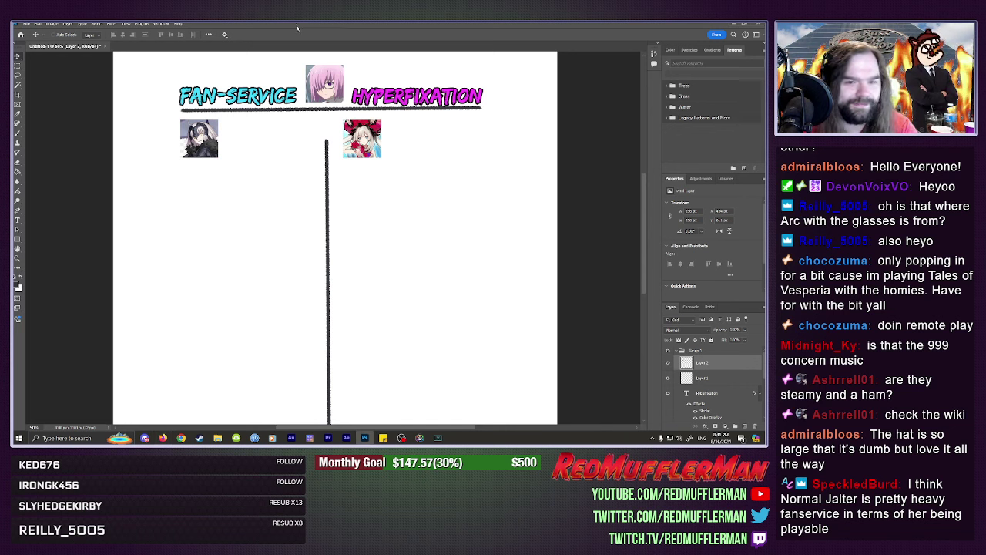
pyautogui.hotkey('ctrl', 'v')
pyautogui.moveTo(337, 239); pyautogui.dragTo(409, 138)
pyautogui.hotkey('ctrl', 't')
pyautogui.press('Return')
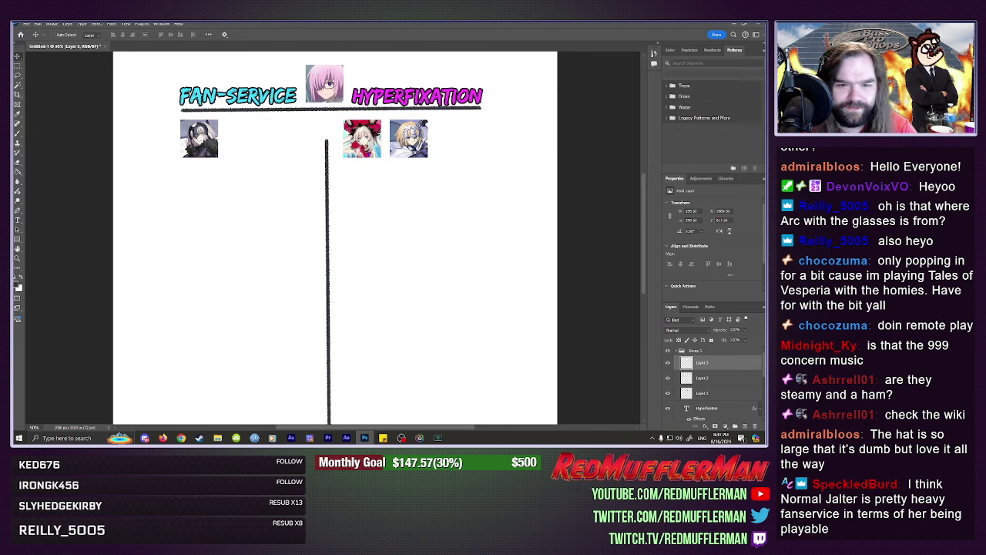
pyautogui.hotkey('alt', 'Tab')
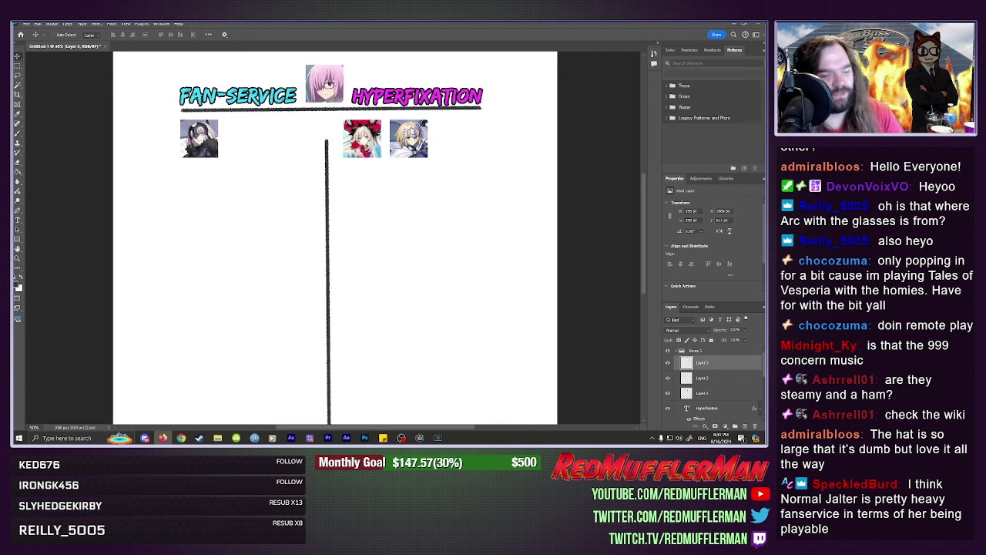
pyautogui.hotkey('alt', 'Tab')
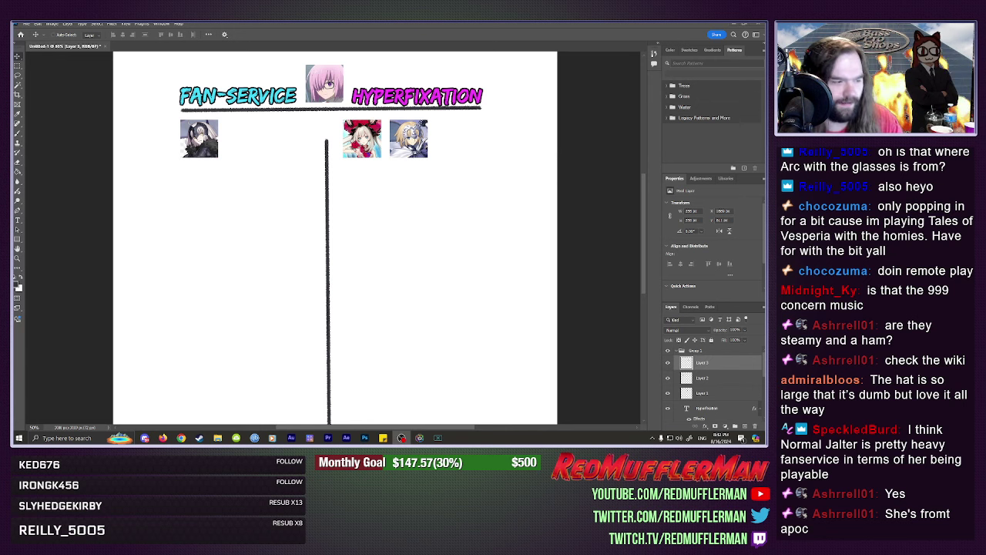
pyautogui.hotkey('ctrl', 'z')
pyautogui.hotkey('ctrl', 'z')
pyautogui.hotkey('ctrl', 'z')
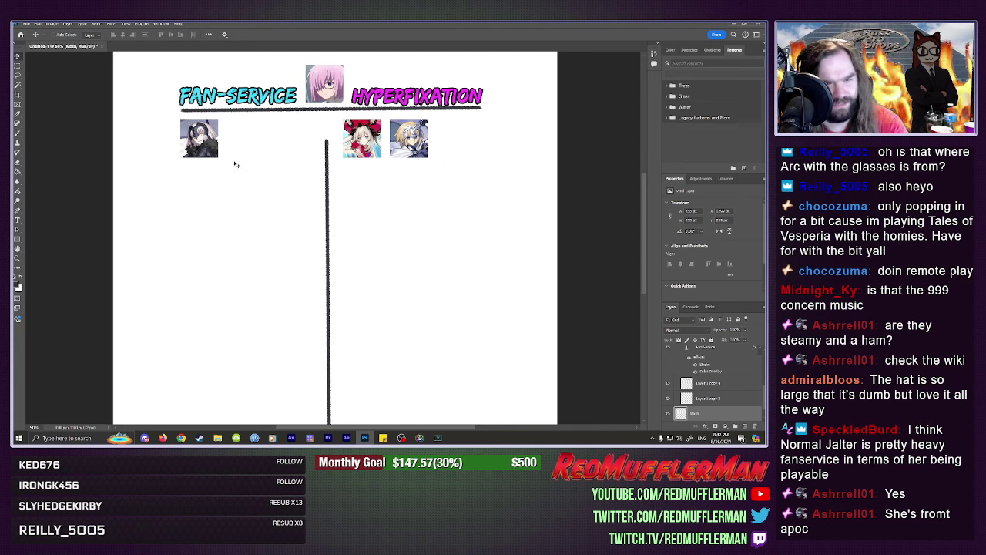
# Paste the picture of the small white creature and place it directly above the pink-haired header portrait.
pyautogui.scroll(1, 335, 238)
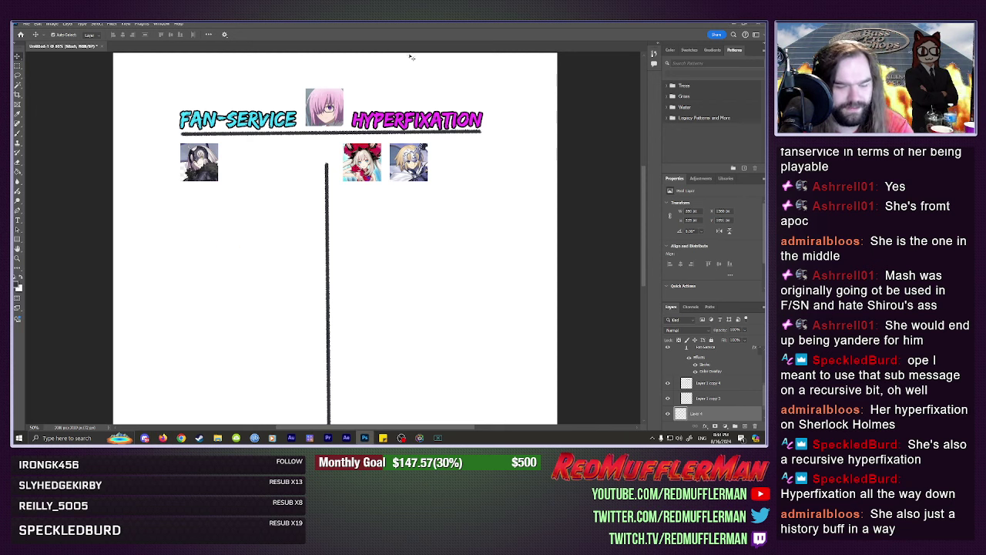
pyautogui.hotkey('ctrl', 'v')
pyautogui.moveTo(341, 227); pyautogui.dragTo(342, 51)
# Remove the white background around the pasted creature using a contiguous Magic Wand selection, and clear the selection.
pyautogui.press('w')
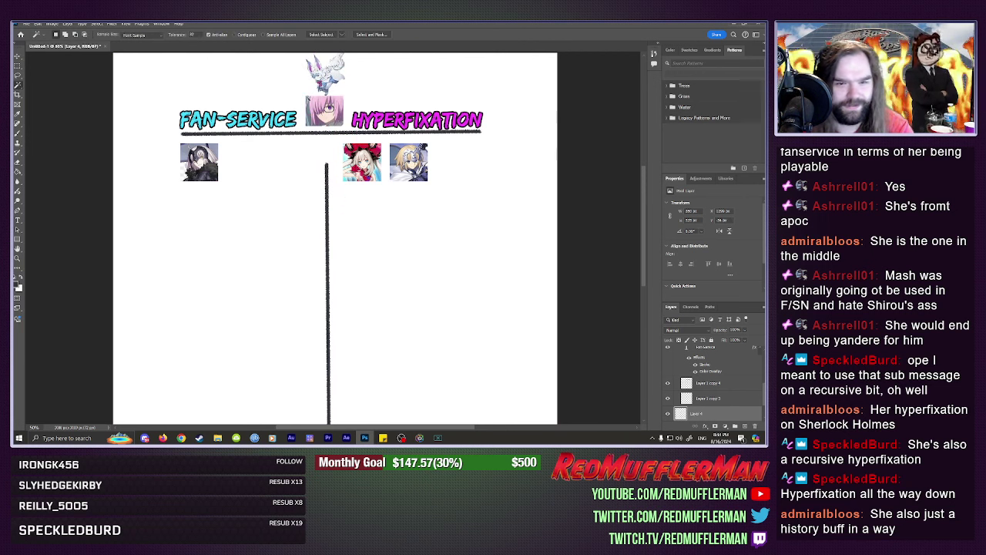
pyautogui.click(312, 59)
pyautogui.press('Delete')
pyautogui.hotkey('ctrl', 'd')
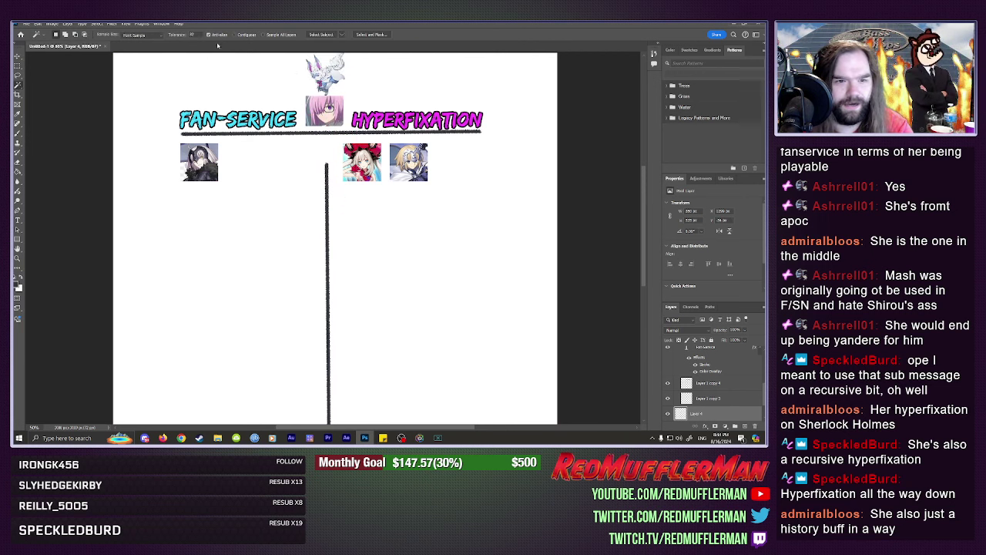
pyautogui.click(315, 91)
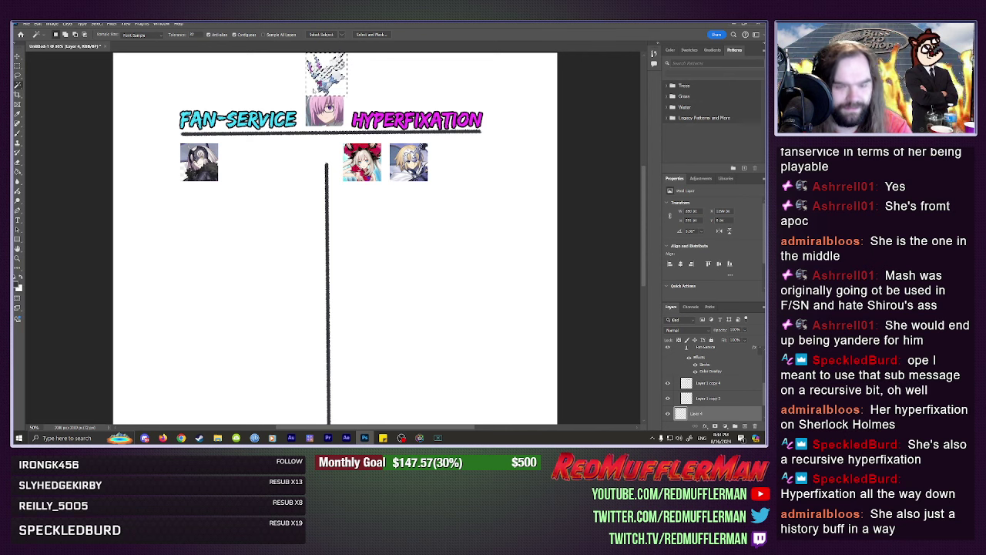
pyautogui.press('Delete')
pyautogui.hotkey('ctrl', 'd')
# Transform the creature cutout so that it sits on the head of the pink-haired header portrait.
pyautogui.scroll(1, 310, 120)
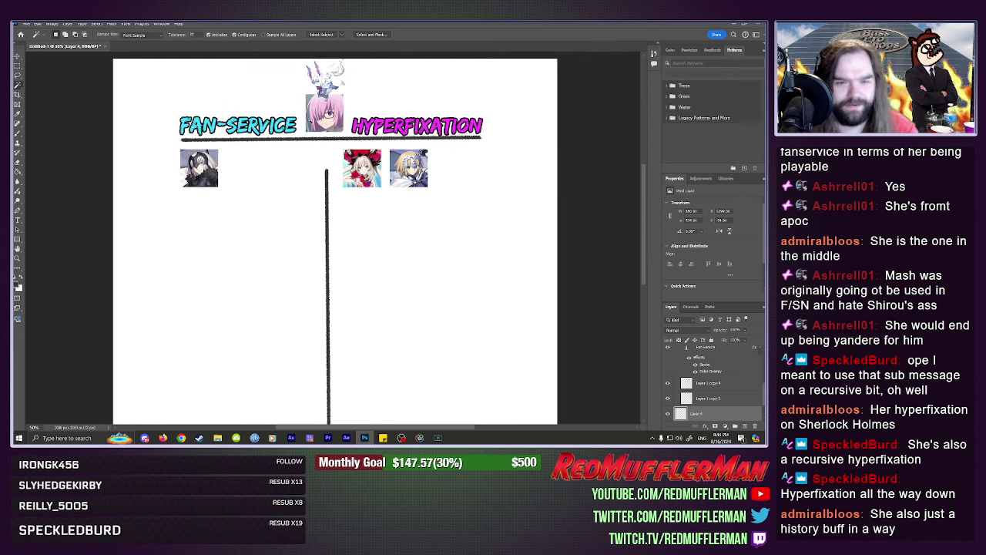
pyautogui.hotkey('ctrl', 't')
pyautogui.moveTo(361, 80)
pyautogui.mouseDown()
pyautogui.moveTo(359, 118)
pyautogui.moveTo(360, 91)
pyautogui.mouseUp()
pyautogui.press('Return')
pyautogui.press('w')
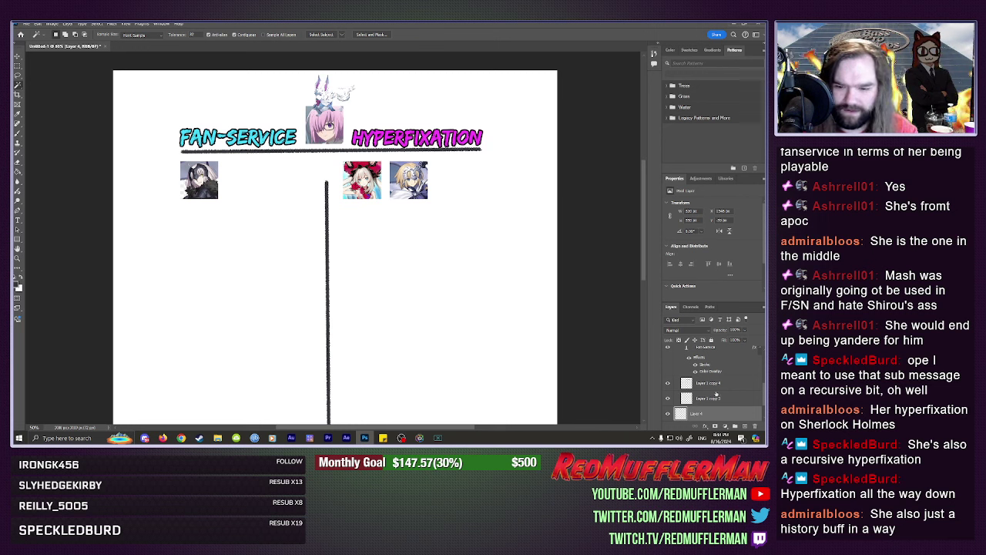
# Add a new layer and brush white over the creature's body to fill in the erased areas.
pyautogui.scroll(-1, 724, 415)
pyautogui.click(745, 425)
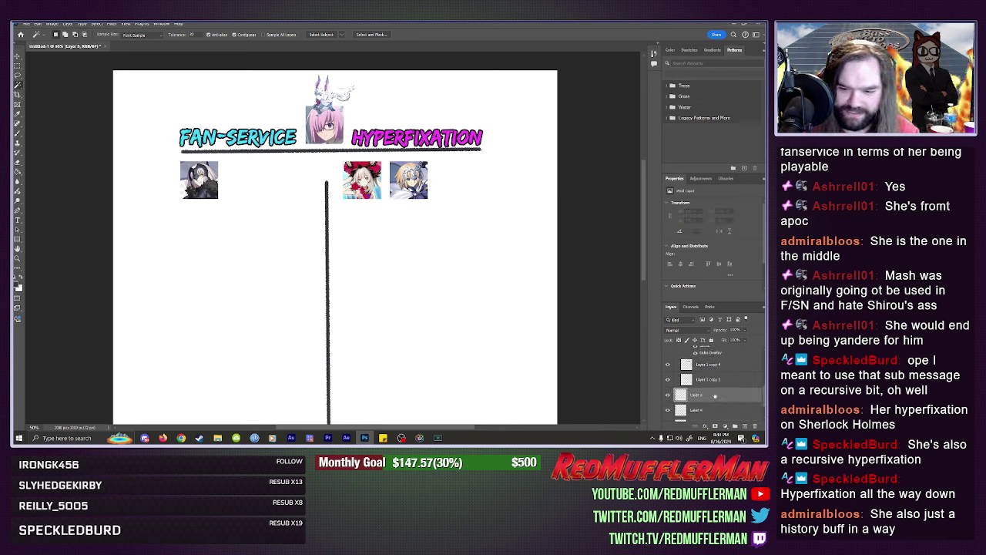
pyautogui.press('v')
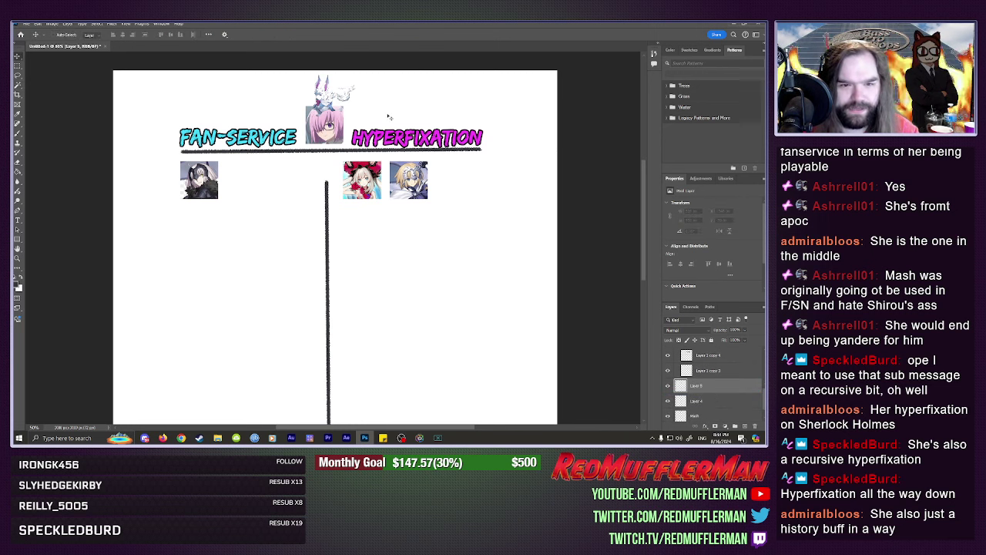
pyautogui.press('b')
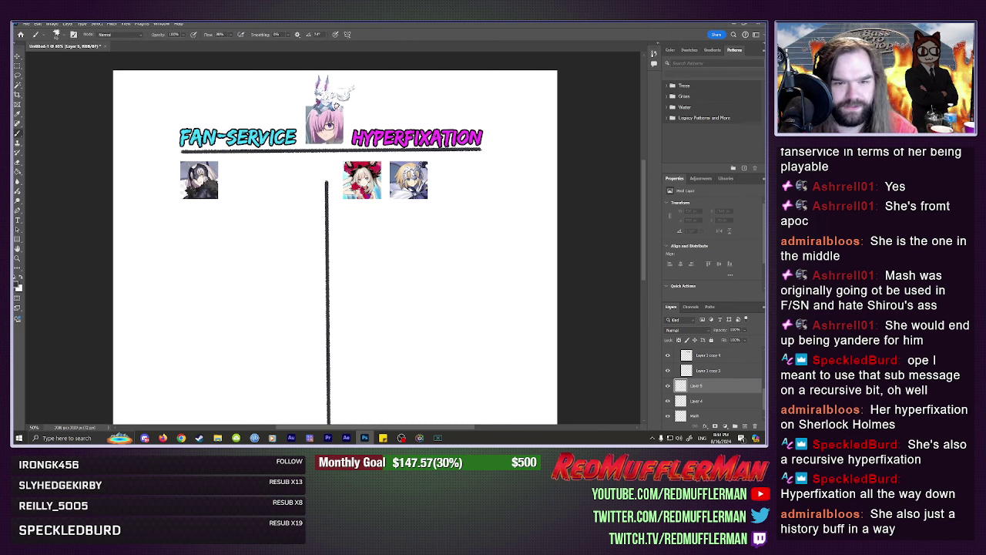
pyautogui.press('x')
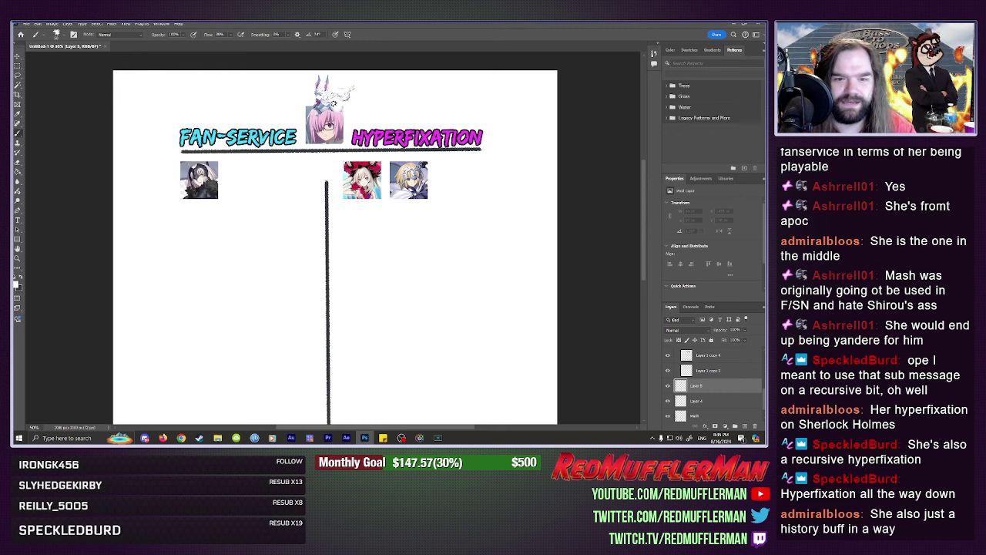
pyautogui.click(336, 103)
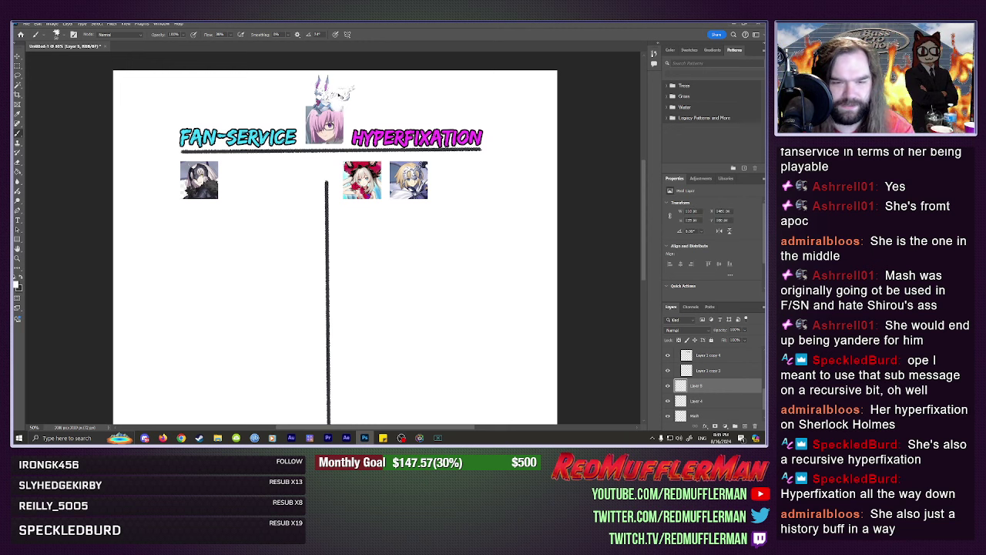
pyautogui.scroll(-1, 341, 92)
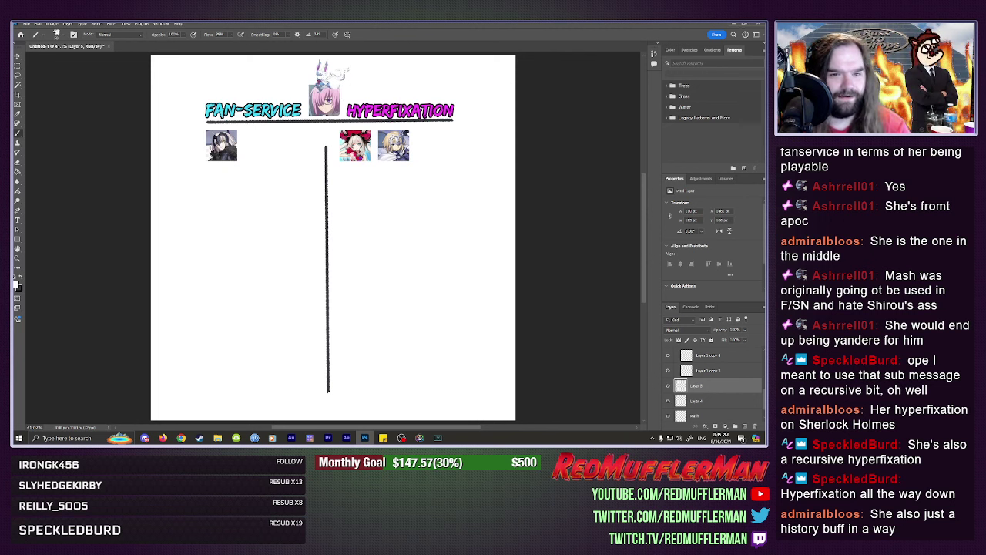
pyautogui.hotkey('alt', 'Tab')
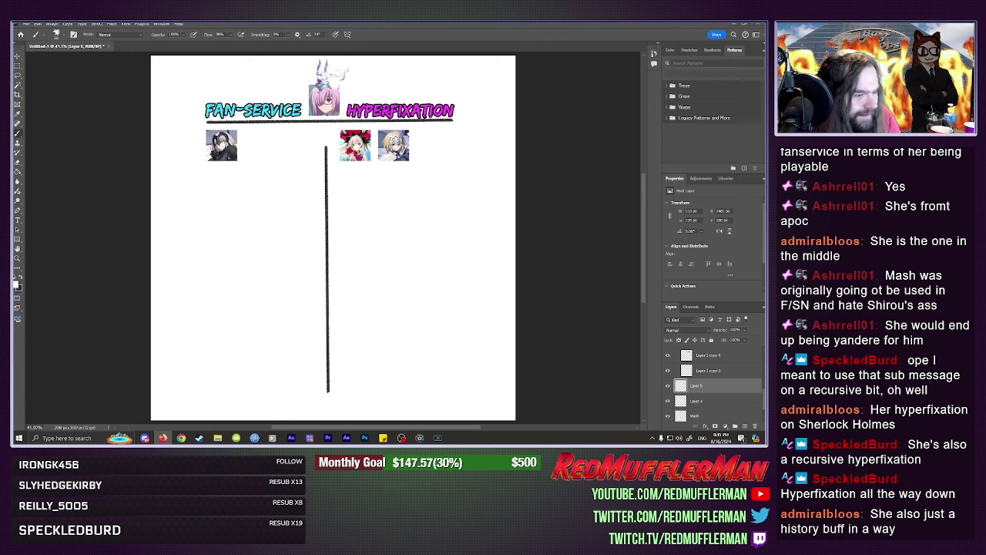
pyautogui.hotkey('alt', 'Tab')
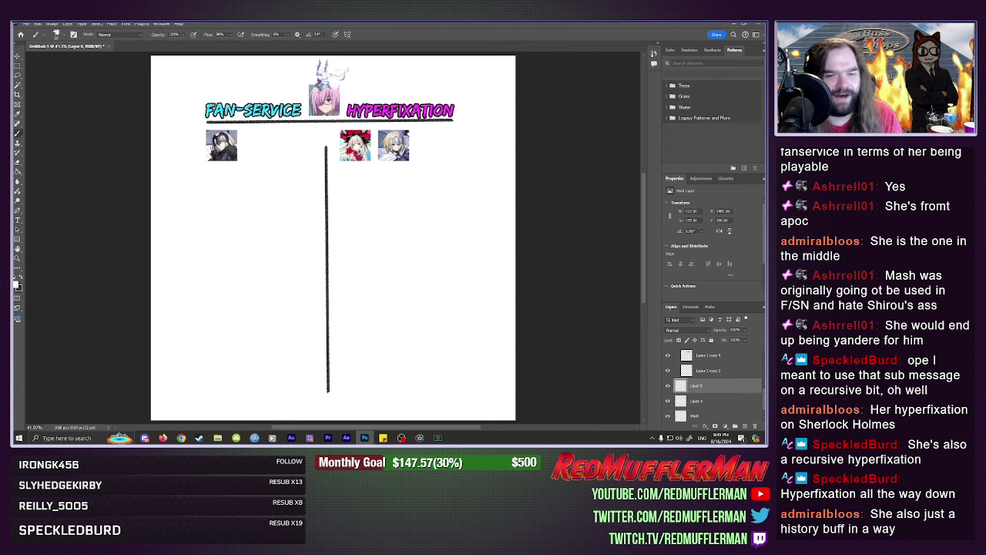
pyautogui.hotkey('alt', 'Tab')
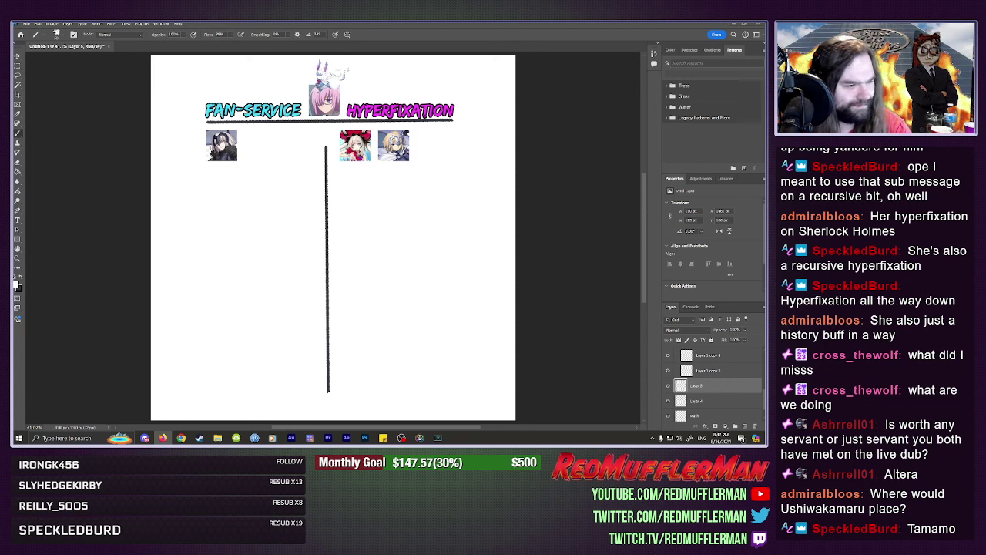
pyautogui.hotkey('alt', 'BackSpace')
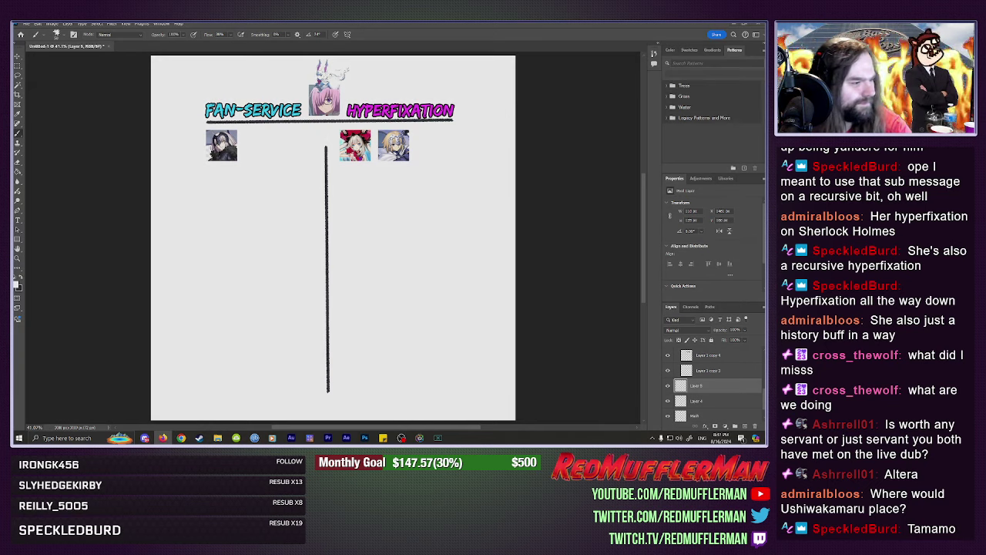
pyautogui.hotkey('ctrl', 'z')
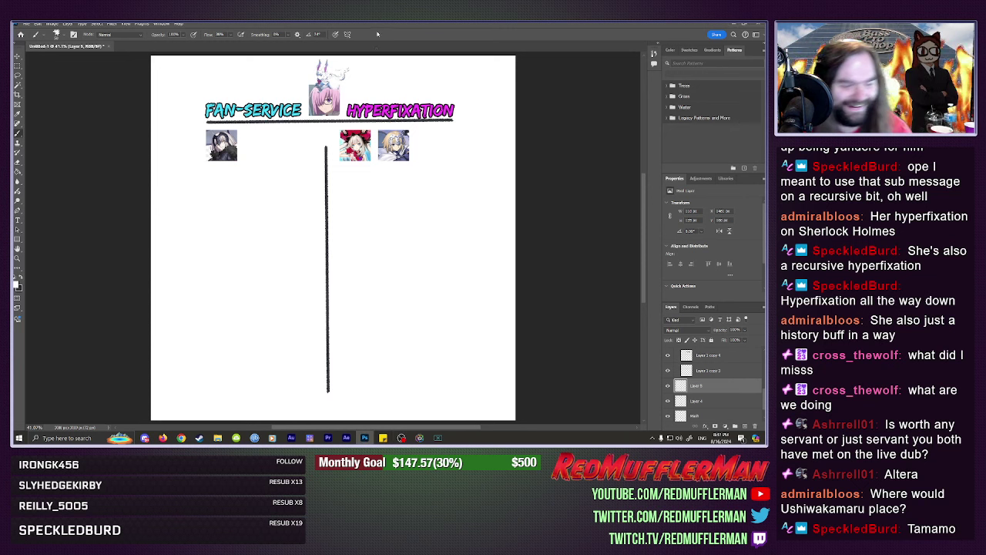
# Paste the tan-toned character's portrait and scale it up to the size of the red-hat portrait.
pyautogui.hotkey('ctrl', 'v')
pyautogui.hotkey('ctrl', 't')
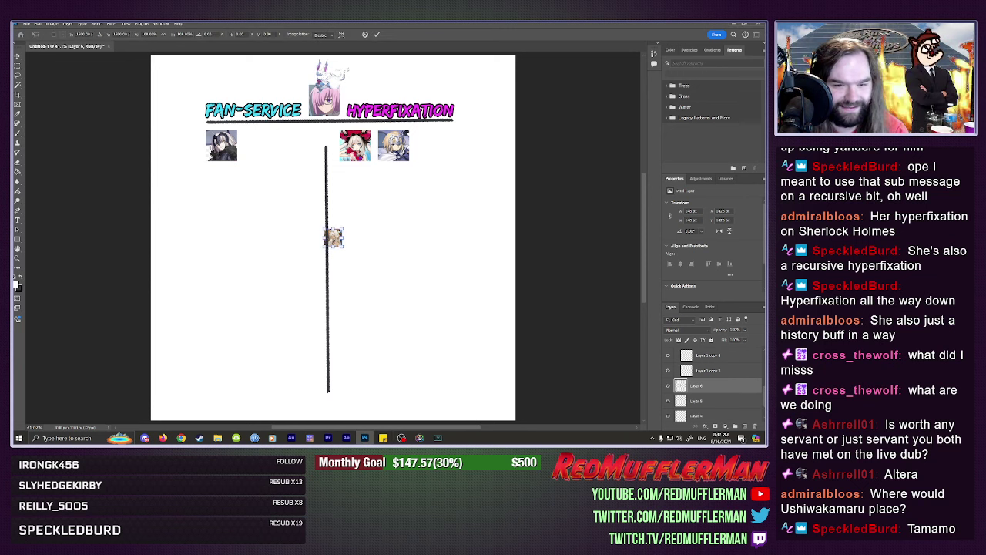
pyautogui.moveTo(333, 238); pyautogui.dragTo(351, 145)
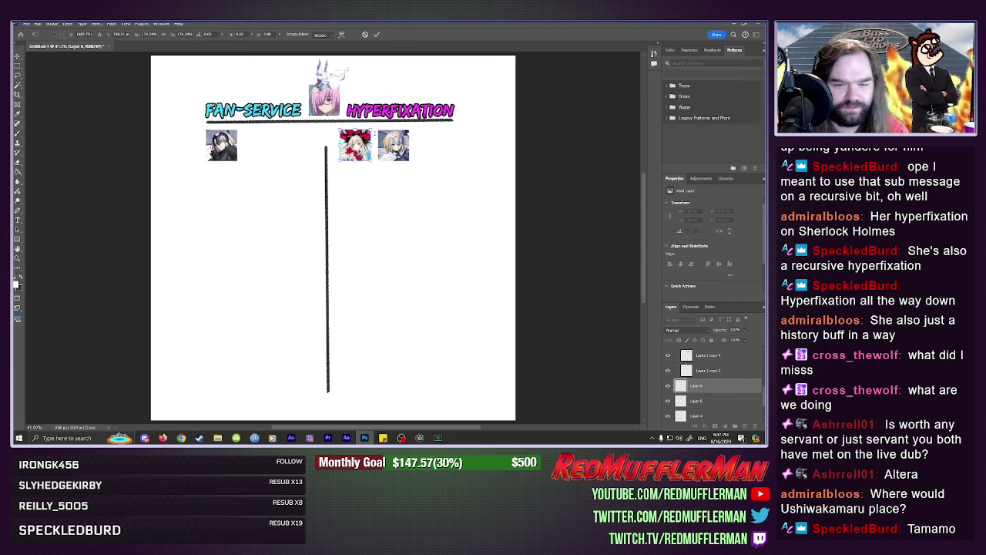
pyautogui.press('Return')
pyautogui.press('v')
# Move the tan-toned portrait beside the black-clad portrait in the FAN-SERVICE column and leave a slightly offset duplicate on it.
pyautogui.moveTo(368, 127)
pyautogui.mouseDown()
pyautogui.moveTo(292, 128)
pyautogui.moveTo(341, 121)
pyautogui.mouseUp()
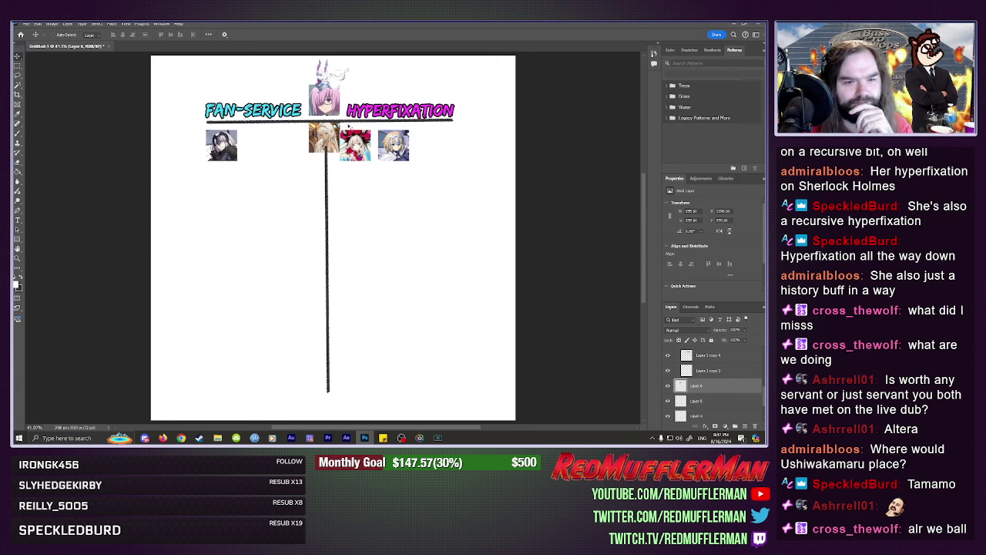
pyautogui.moveTo(325, 137); pyautogui.dragTo(321, 146)
pyautogui.moveTo(231, 135); pyautogui.dragTo(238, 160)
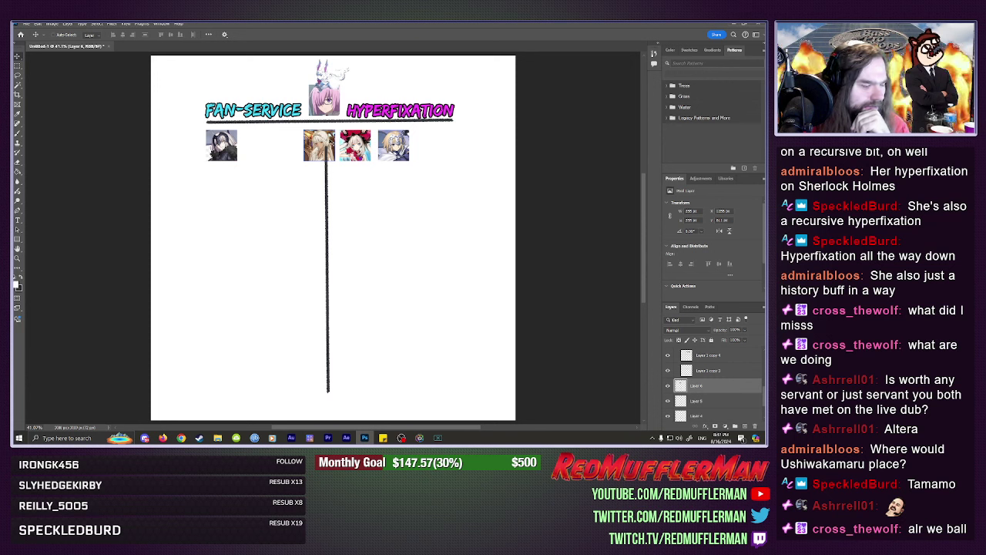
pyautogui.moveTo(319, 145); pyautogui.dragTo(261, 146)
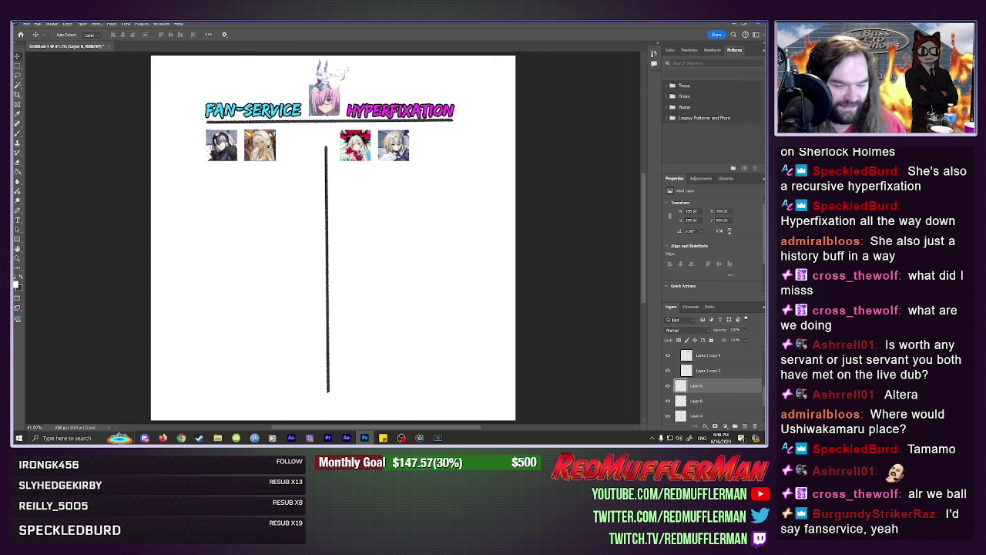
pyautogui.moveTo(267, 144); pyautogui.dragTo(271, 148)
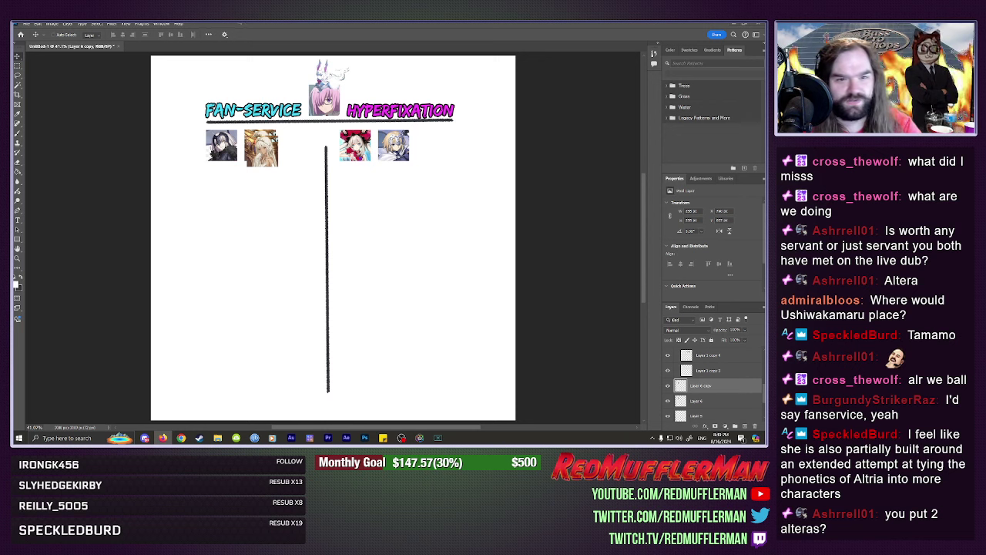
# Paste the dark-haired character's portrait at the size of the others and place it third in the FAN-SERVICE row.
pyautogui.moveTo(328, 149)
pyautogui.mouseDown()
pyautogui.moveTo(330, 236)
pyautogui.moveTo(342, 154)
pyautogui.moveTo(368, 145)
pyautogui.moveTo(322, 160)
pyautogui.moveTo(337, 161)
pyautogui.mouseUp()
pyautogui.press('Return')
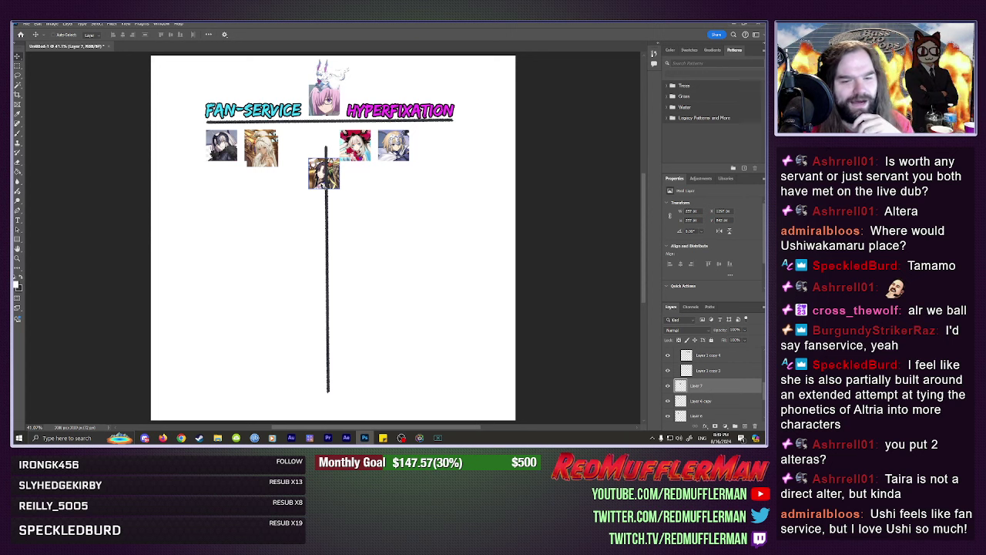
pyautogui.moveTo(324, 171); pyautogui.dragTo(328, 176)
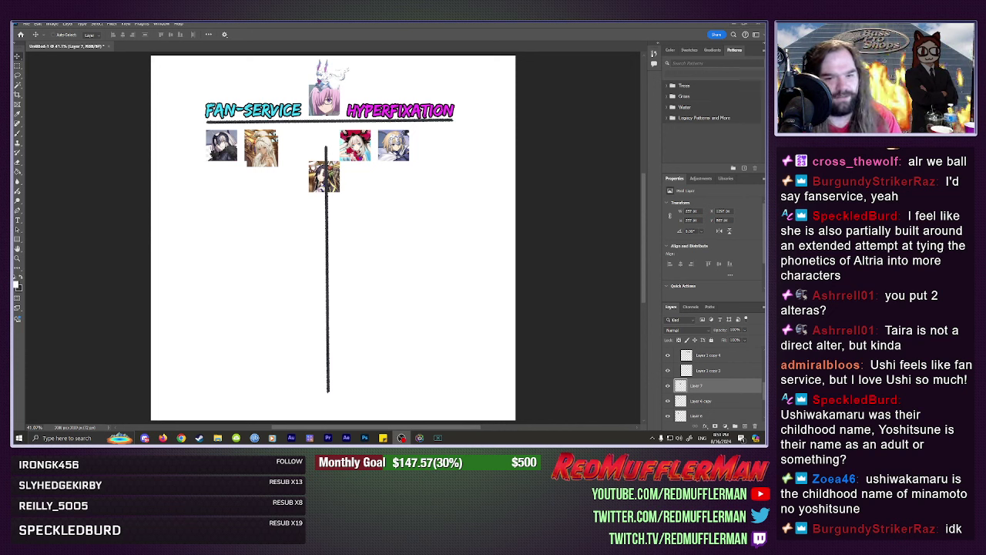
pyautogui.click(324, 175)
pyautogui.moveTo(323, 175); pyautogui.dragTo(300, 137)
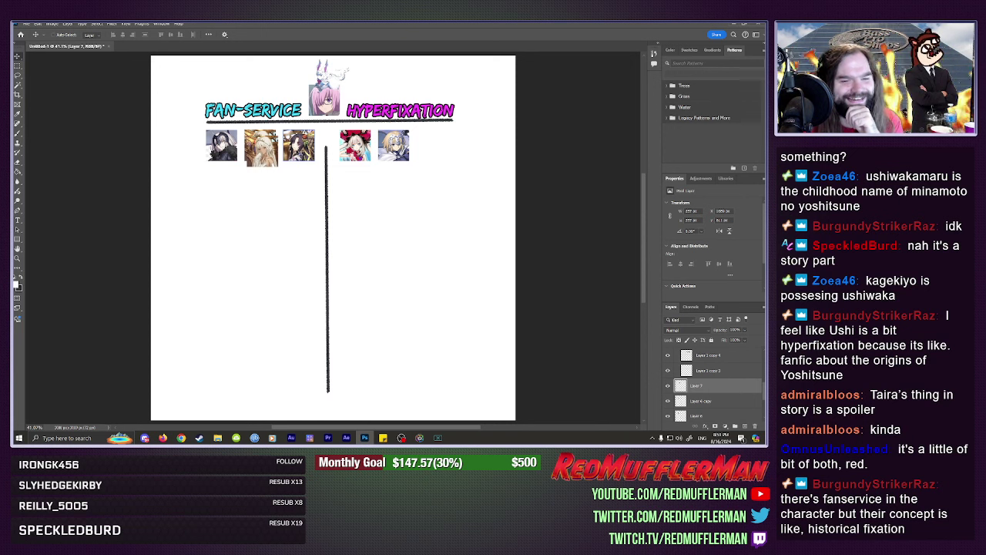
pyautogui.moveTo(298, 154)
pyautogui.mouseDown()
pyautogui.moveTo(472, 150)
pyautogui.moveTo(297, 150)
pyautogui.moveTo(312, 153)
pyautogui.mouseUp()
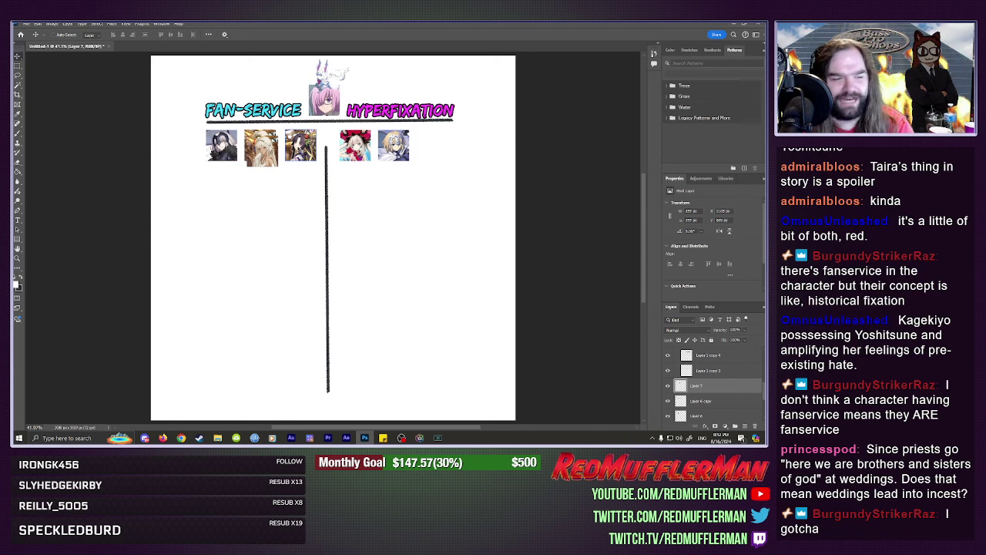
# Move the dark-haired portrait from the FAN-SERVICE row to the end of the HYPERFIXATION row, beside the blonde portrait.
pyautogui.moveTo(309, 139); pyautogui.dragTo(439, 138)
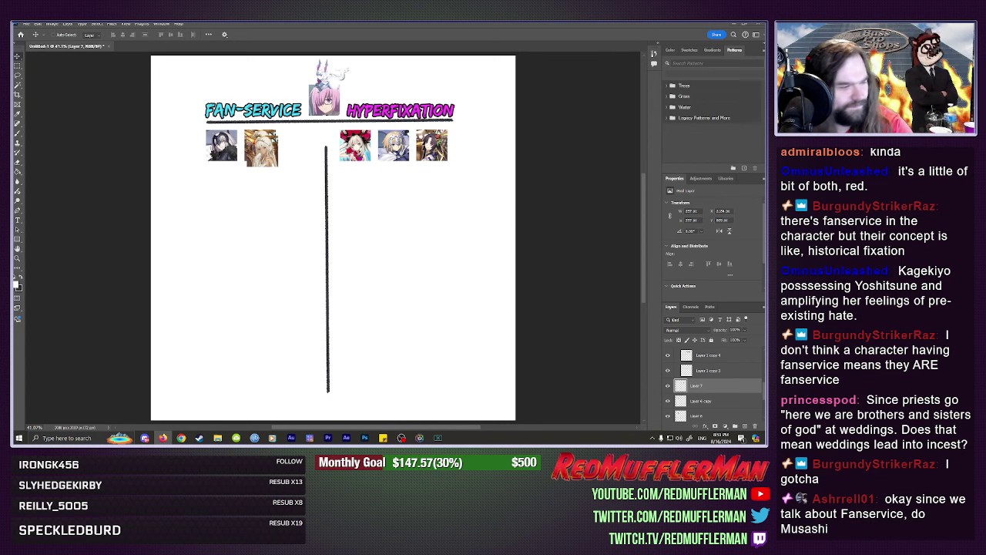
pyautogui.hotkey('alt', 'BackSpace')
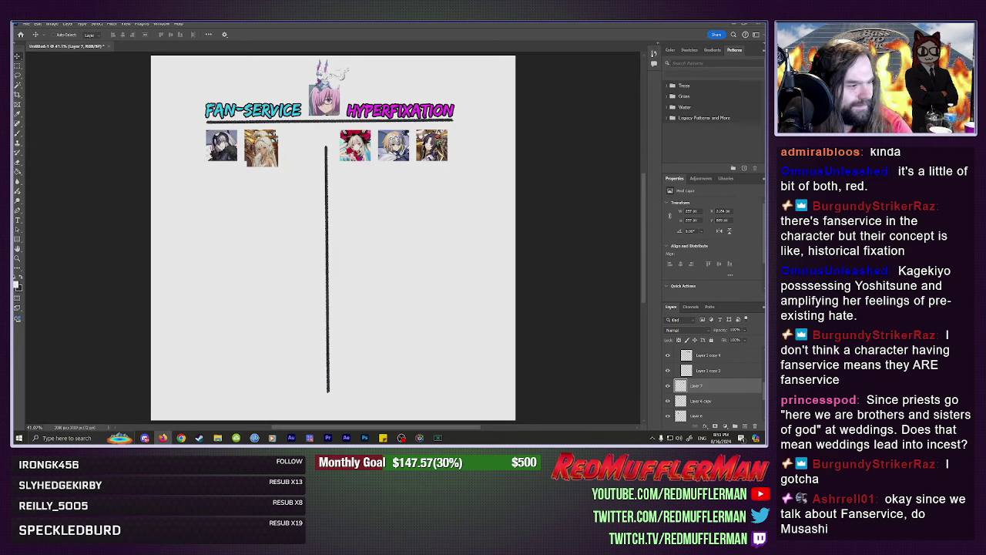
pyautogui.hotkey('ctrl', 'z')
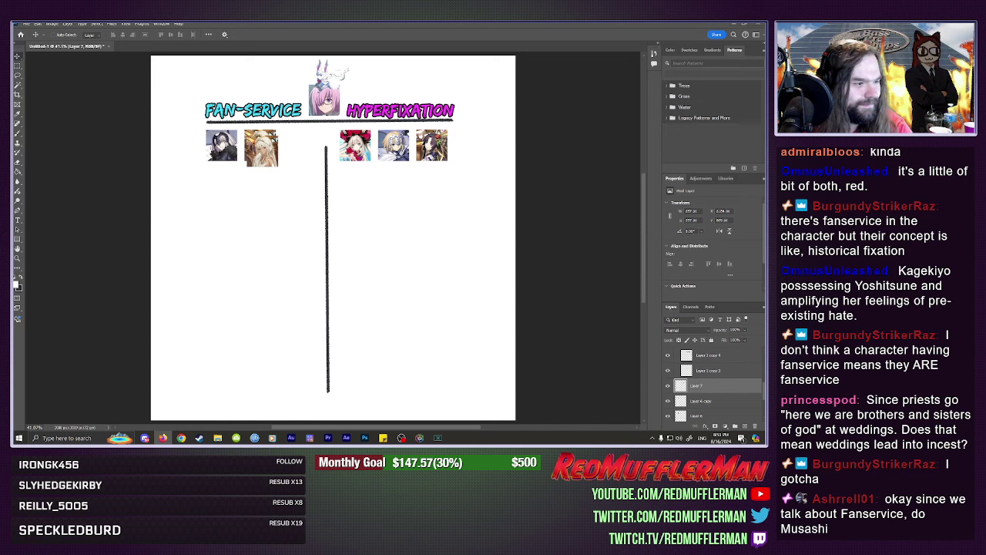
# Paste another black-haired character's portrait, scale it to match the others, and place it beneath the red-hat portrait under HYPERFIXATION.
pyautogui.hotkey('alt', 'Tab')
pyautogui.hotkey('ctrl', 'v')
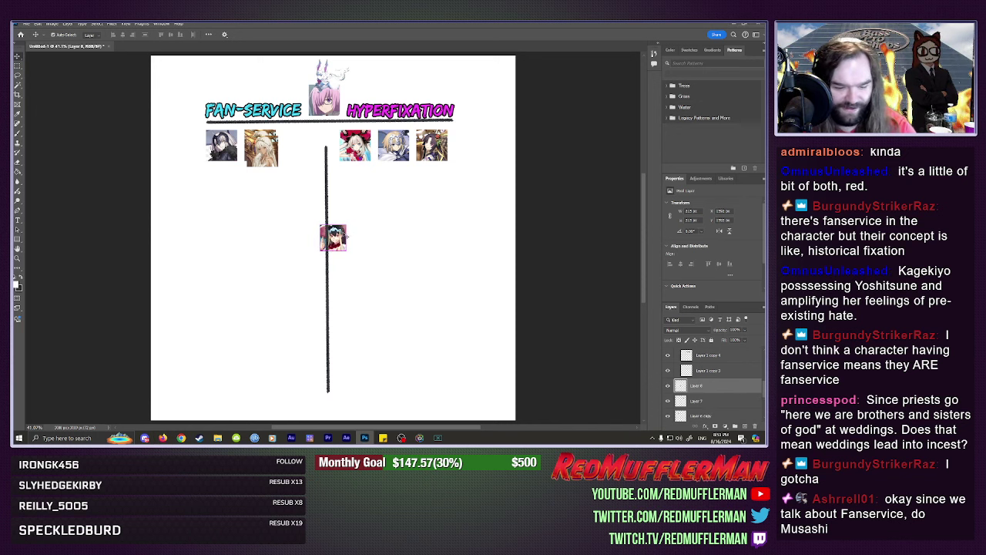
pyautogui.hotkey('ctrl', 't')
pyautogui.moveTo(333, 237); pyautogui.dragTo(355, 183)
pyautogui.press('Return')
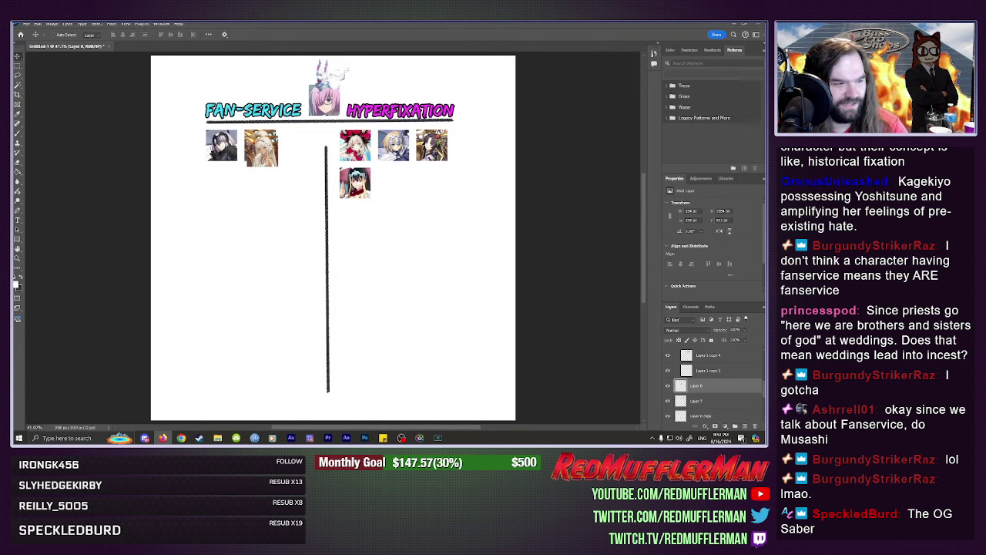
# Paste the pink-haired character's portrait, scale it to match the others, and place it third in the FAN-SERVICE row.
pyautogui.hotkey('ctrl', 'v')
pyautogui.hotkey('ctrl', 't')
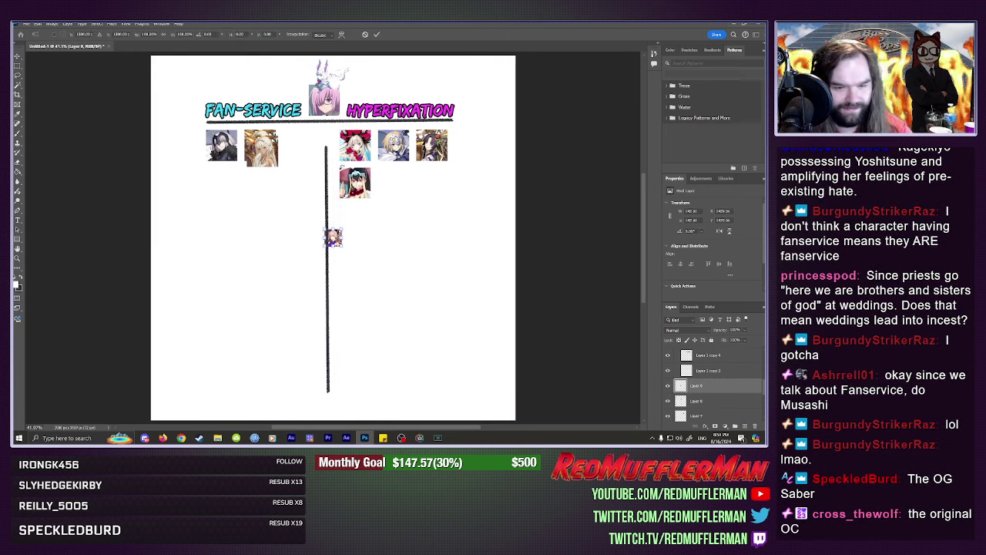
pyautogui.moveTo(344, 226); pyautogui.dragTo(375, 168)
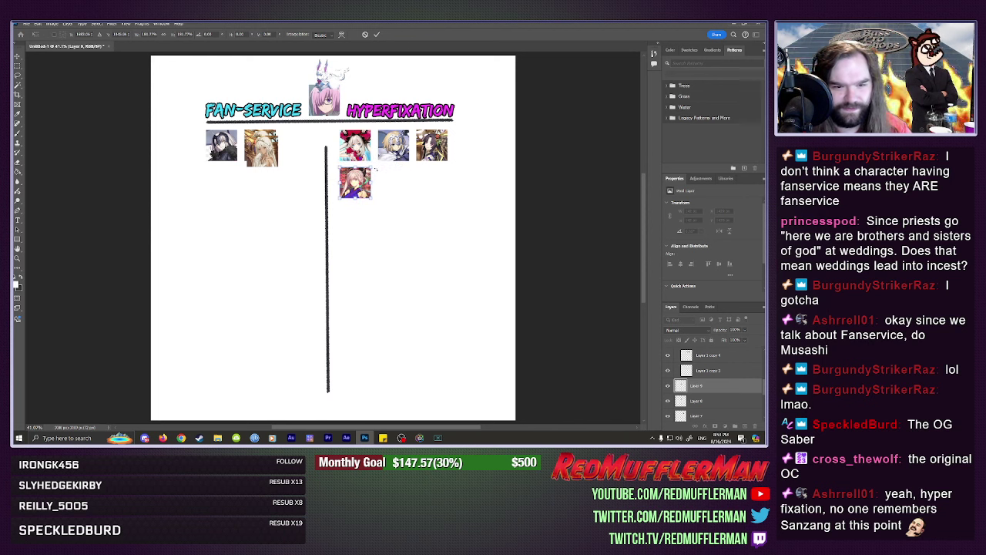
pyautogui.press('Return')
pyautogui.click(163, 438)
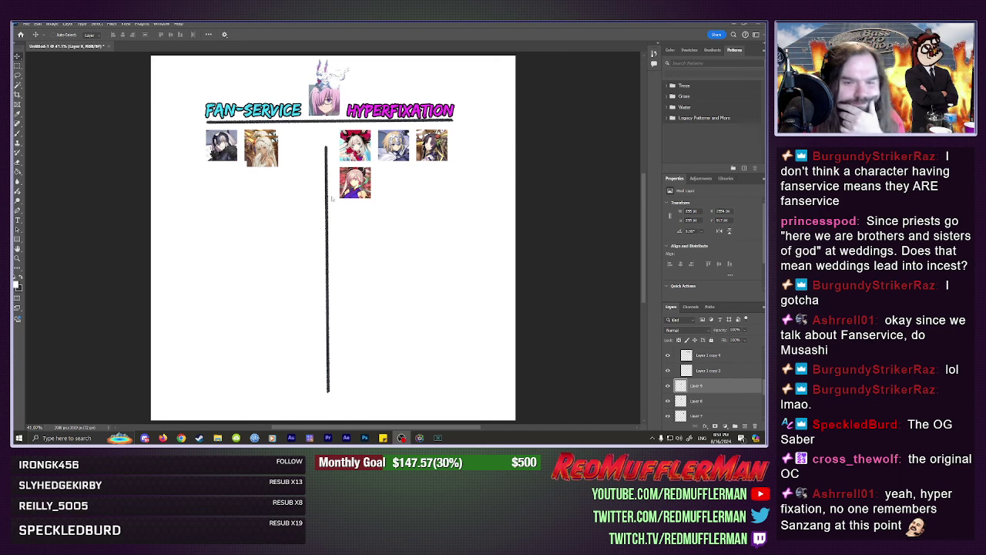
pyautogui.moveTo(360, 183); pyautogui.dragTo(313, 172)
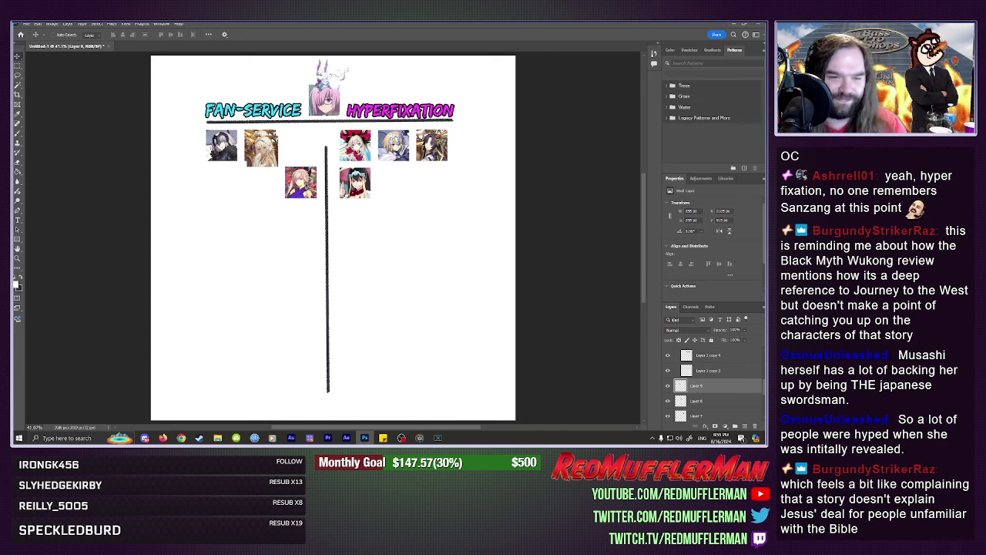
pyautogui.moveTo(300, 181); pyautogui.dragTo(301, 146)
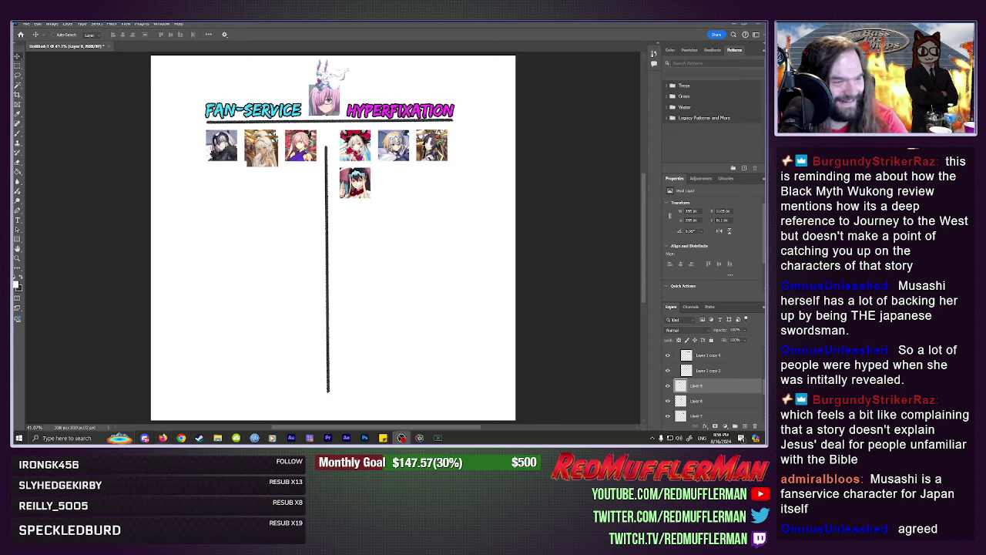
# Add the red fox-eared mascot portrait, scale it to match the others, and place it second in HYPERFIXATION's second row.
pyautogui.moveTo(401, 437); pyautogui.dragTo(285, 189)
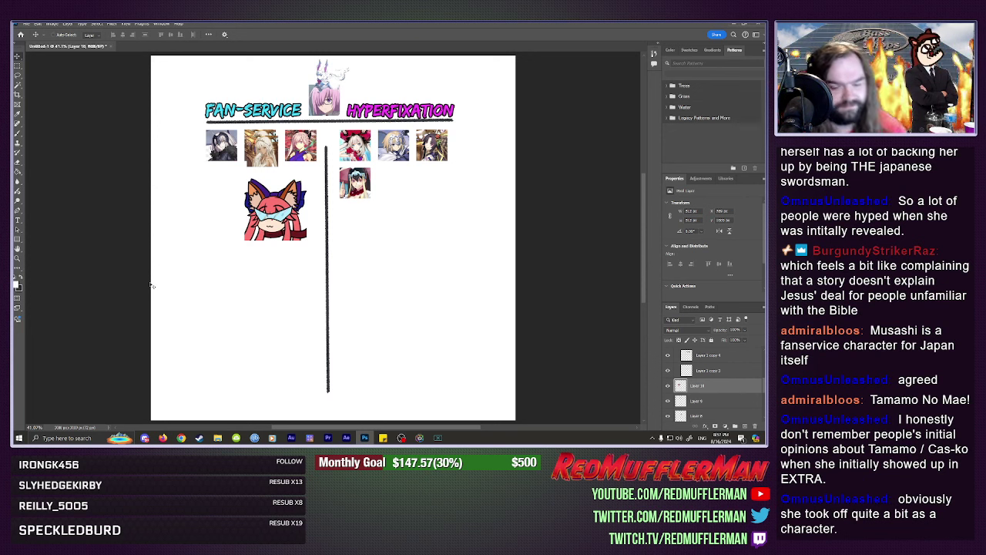
pyautogui.hotkey('ctrl', 't')
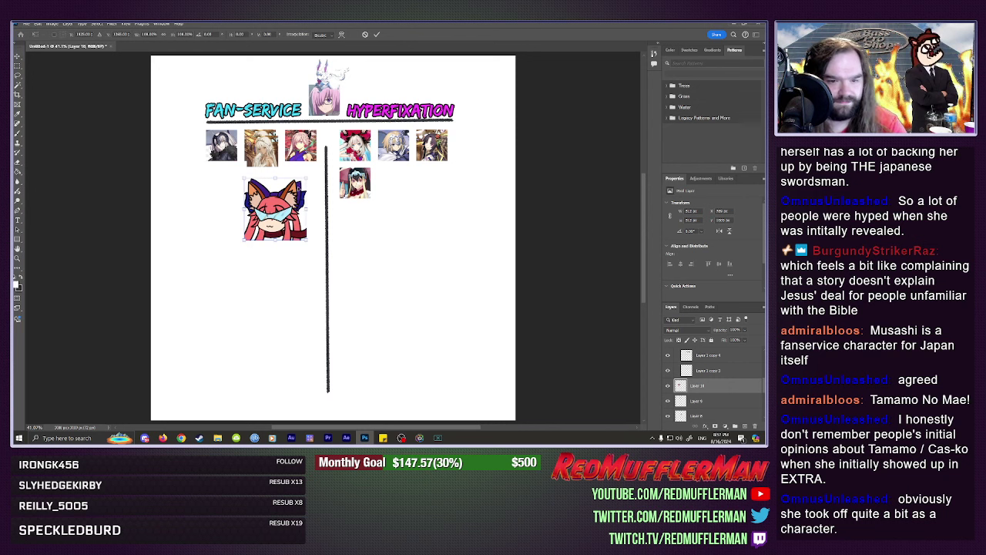
pyautogui.moveTo(305, 179); pyautogui.dragTo(542, 165)
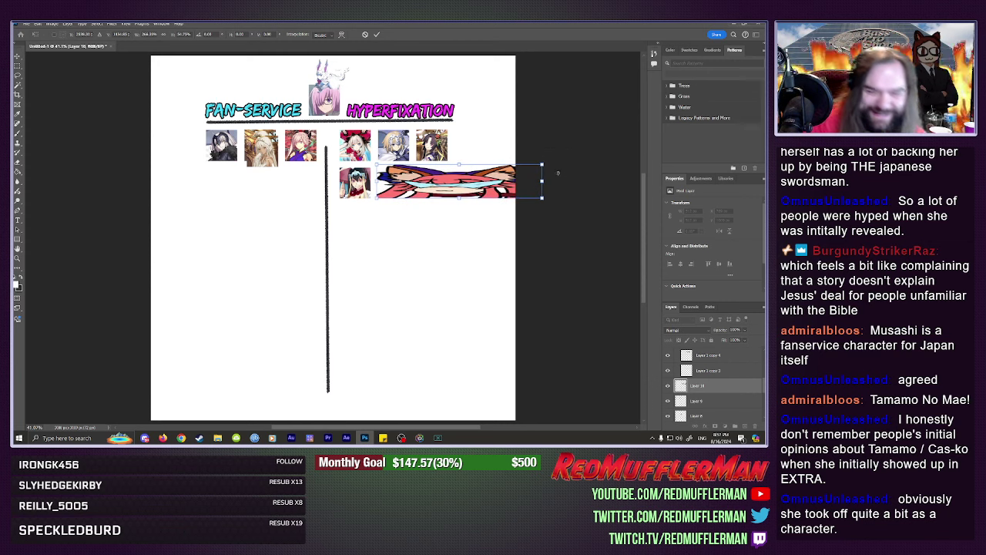
pyautogui.press('Escape')
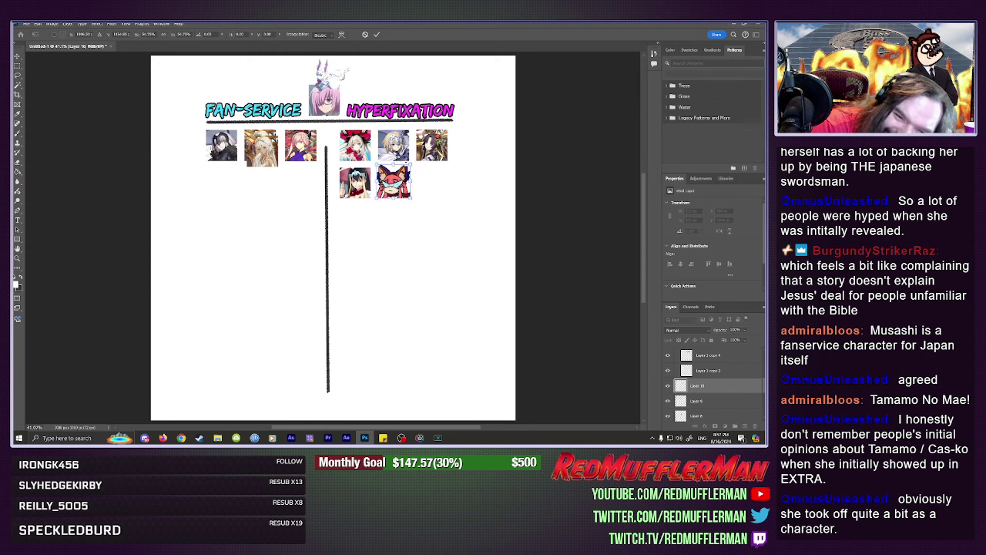
pyautogui.press('Escape')
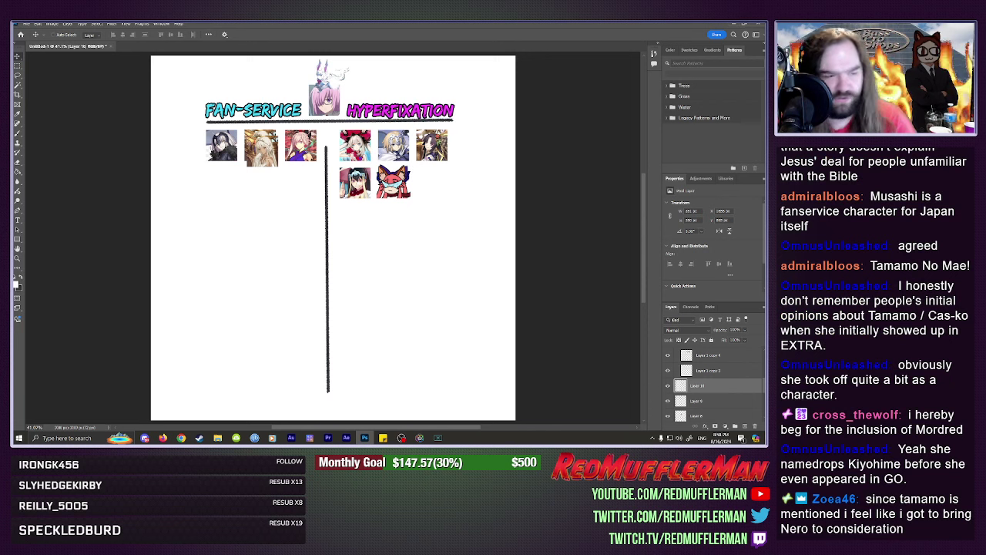
# Add the blonde character's portrait at about the others' size and place it beneath the black-clad portrait under FAN-SERVICE.
pyautogui.hotkey('alt', 'Tab')
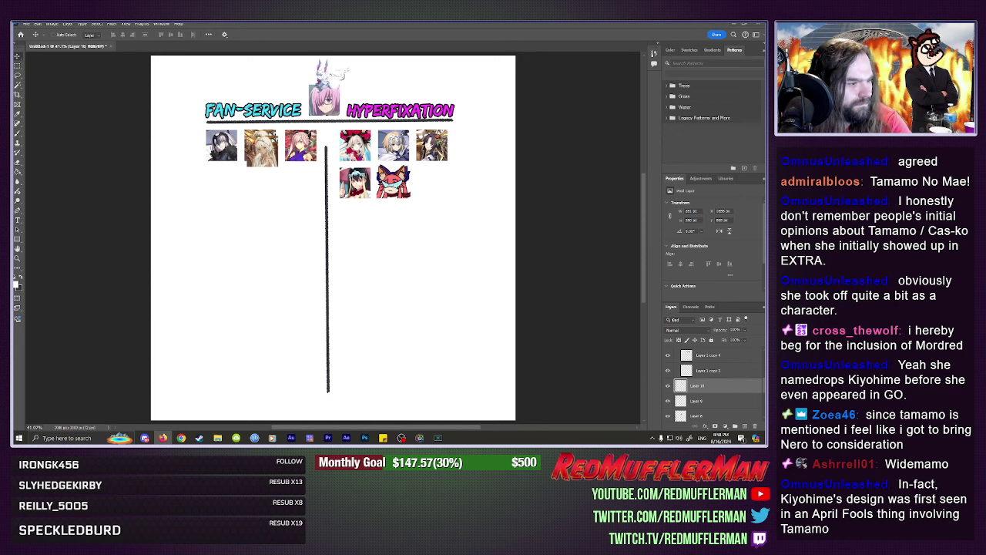
pyautogui.hotkey('alt', 'BackSpace')
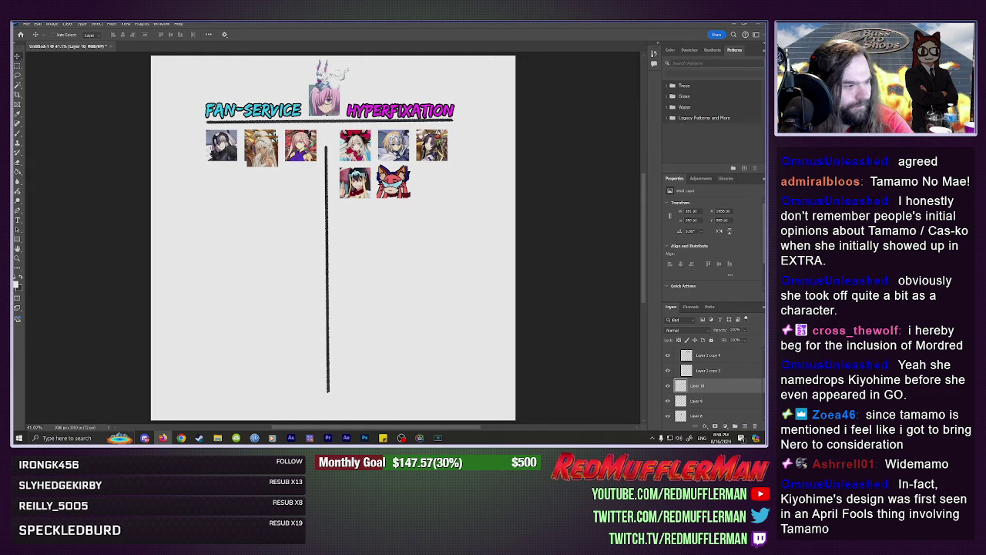
pyautogui.hotkey('ctrl', 'z')
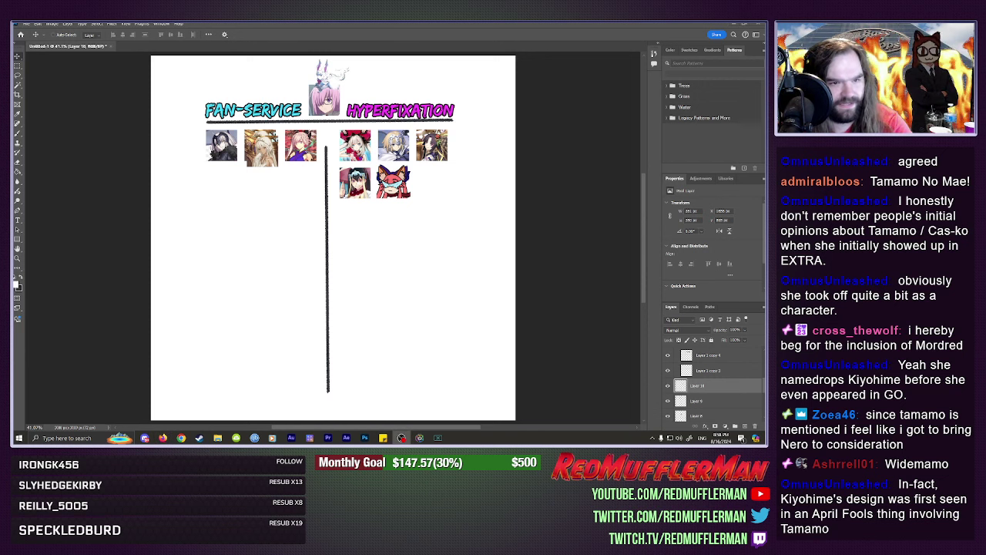
pyautogui.moveTo(639, 231); pyautogui.dragTo(415, 162)
pyautogui.press('Return')
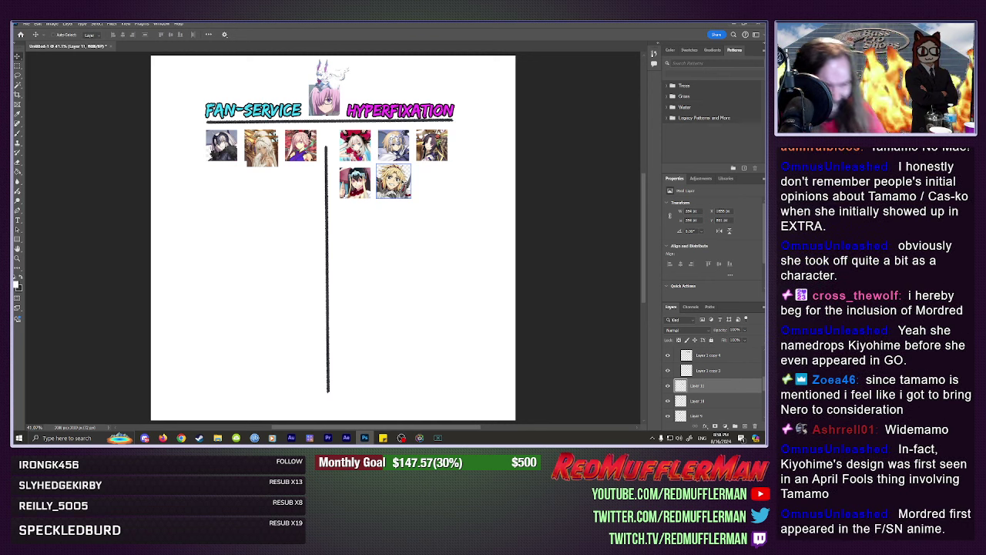
pyautogui.moveTo(399, 176); pyautogui.dragTo(339, 208)
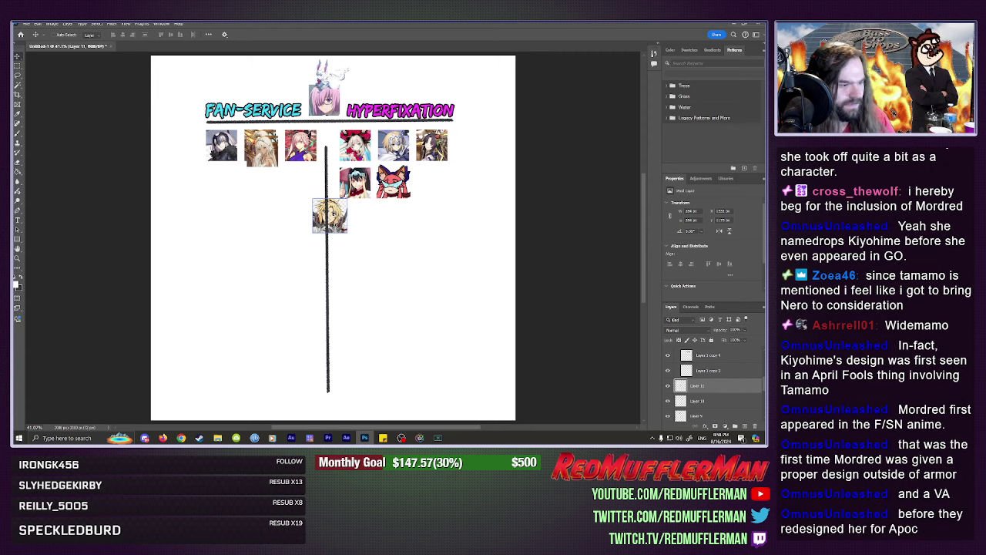
pyautogui.moveTo(332, 207); pyautogui.dragTo(224, 176)
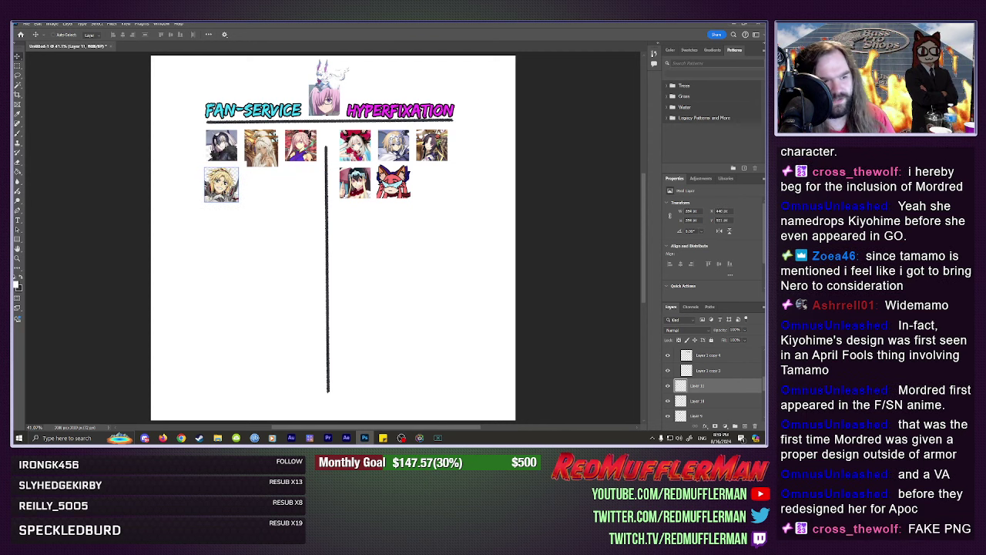
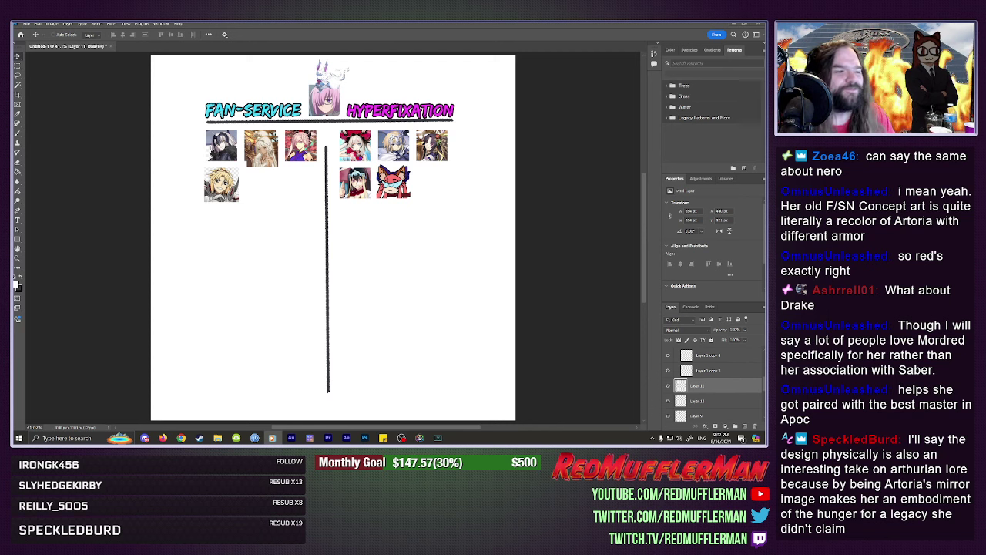
# Move the new blonde portrait beside the fox-eared mascot in HYPERFIXATION's second row and shrink it slightly to match.
pyautogui.click(225, 195)
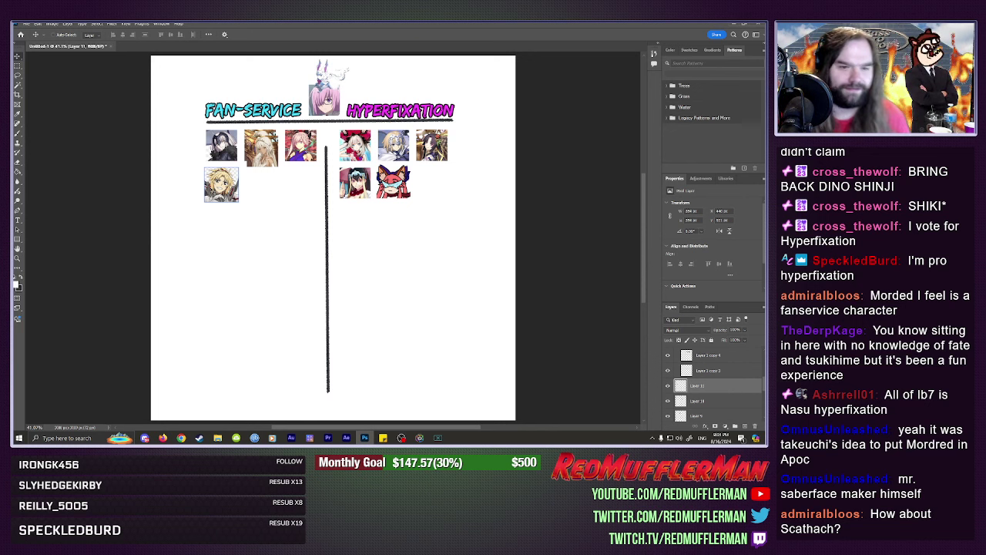
pyautogui.moveTo(218, 188); pyautogui.dragTo(433, 183)
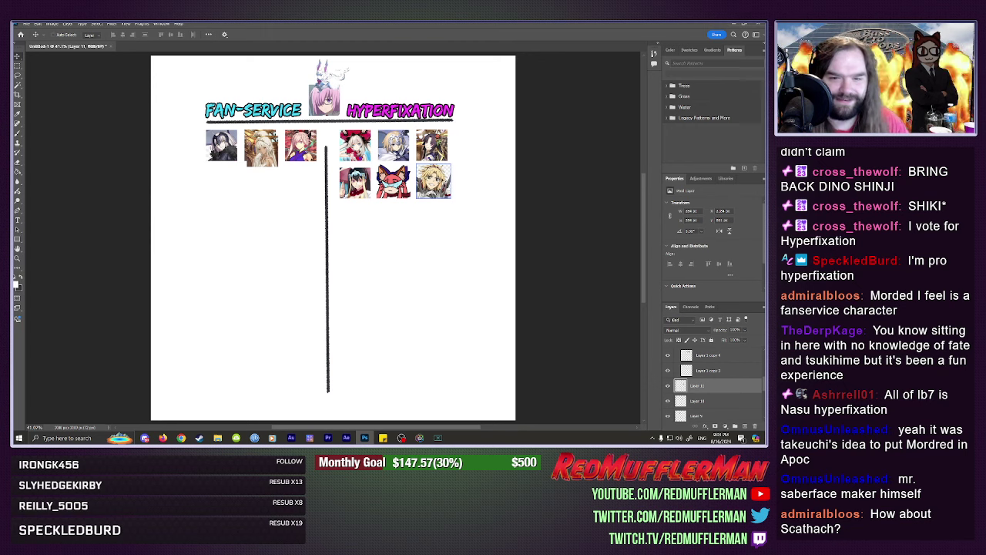
pyautogui.moveTo(434, 181); pyautogui.dragTo(432, 181)
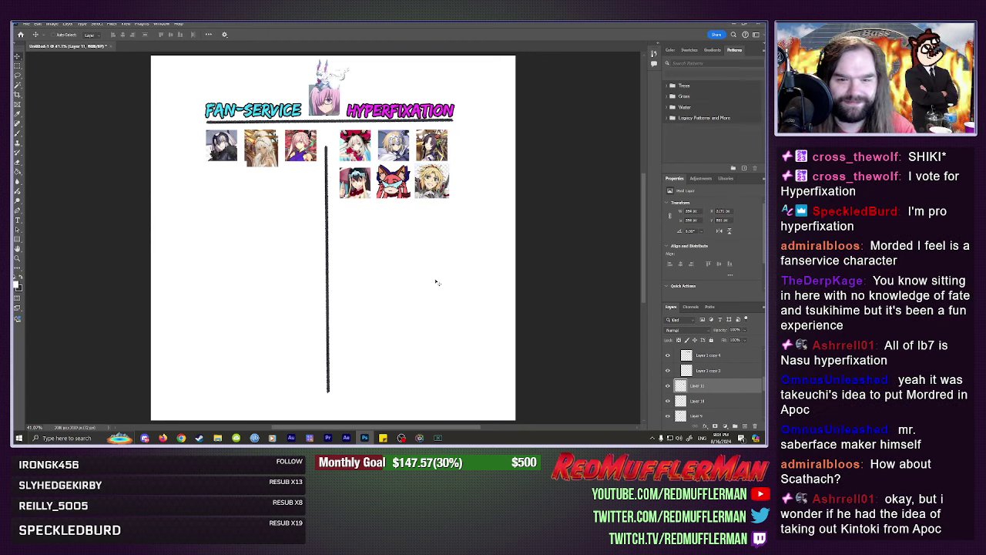
pyautogui.moveTo(440, 162)
pyautogui.mouseDown()
pyautogui.moveTo(441, 128)
pyautogui.moveTo(457, 112)
pyautogui.moveTo(446, 165)
pyautogui.mouseUp()
pyautogui.press('Return')
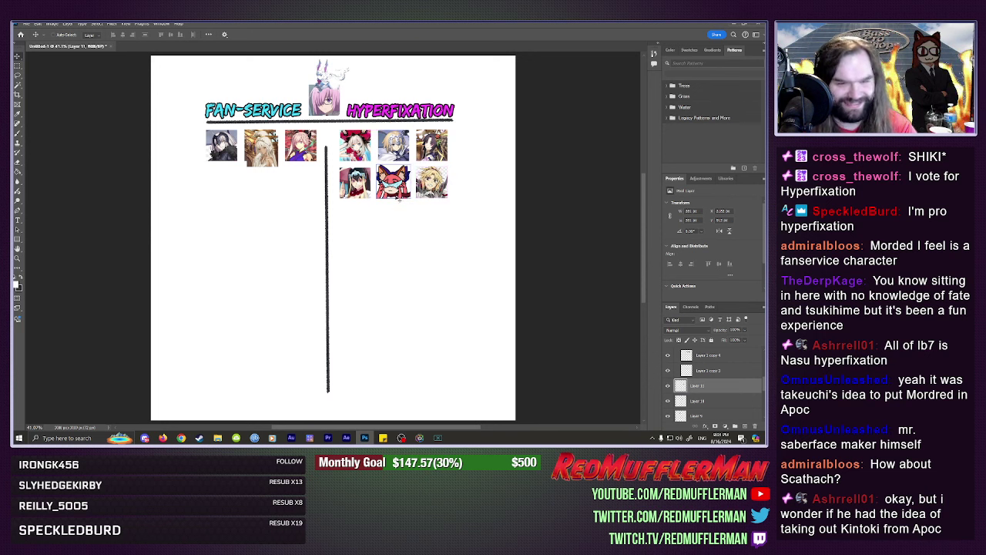
pyautogui.click(405, 187)
pyautogui.keyDown('shift'); pyautogui.click(404, 187); pyautogui.keyUp('shift')
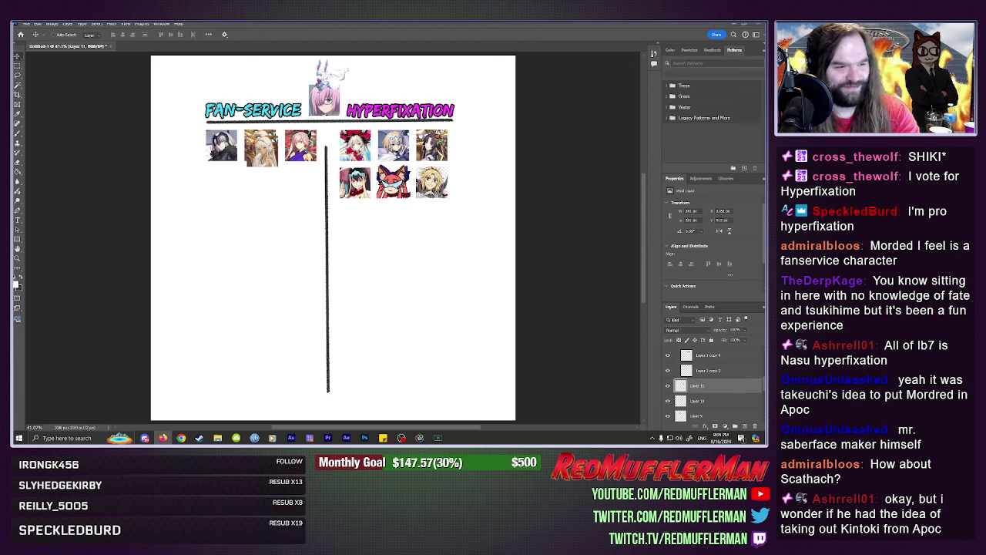
# Paste the brown-haired man's portrait, scale it to match the others, and place it beneath the black-clad portrait under FAN-SERVICE.
pyautogui.hotkey('alt', 'BackSpace')
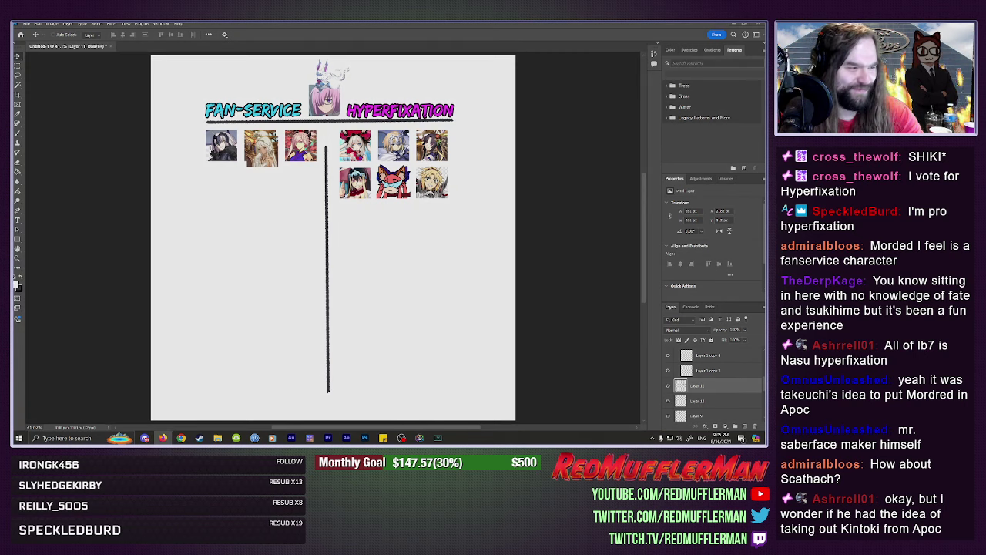
pyautogui.hotkey('ctrl', 'z')
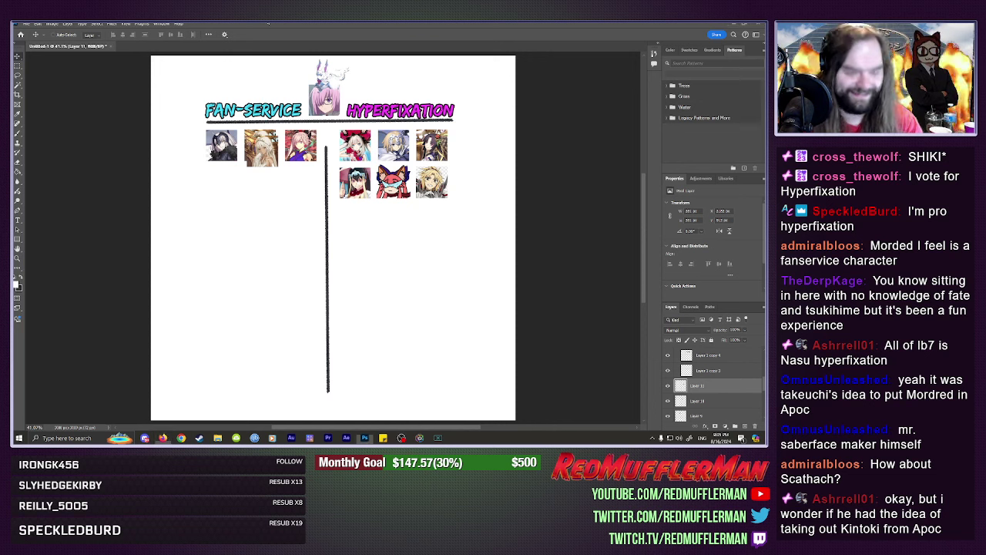
pyautogui.hotkey('ctrl', 'v')
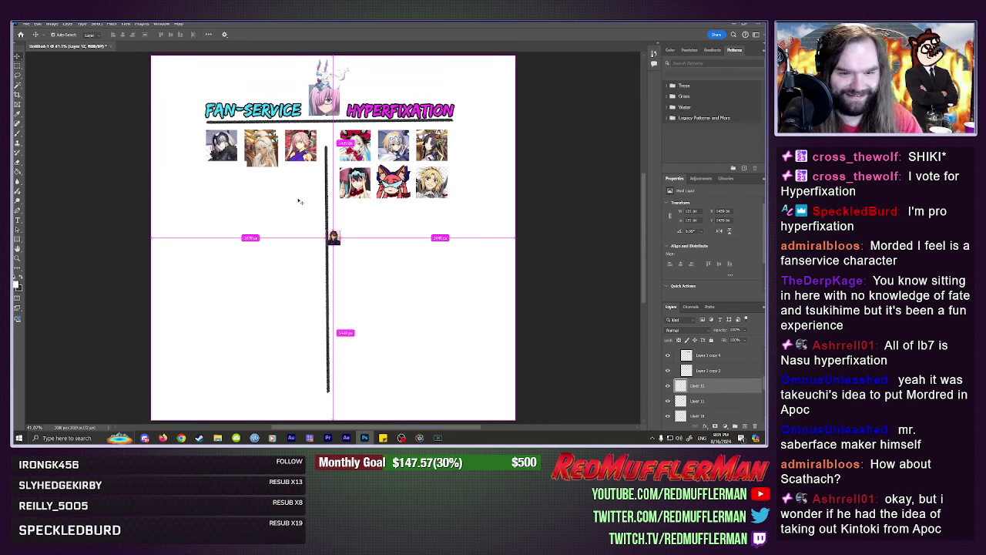
pyautogui.hotkey('ctrl', 't')
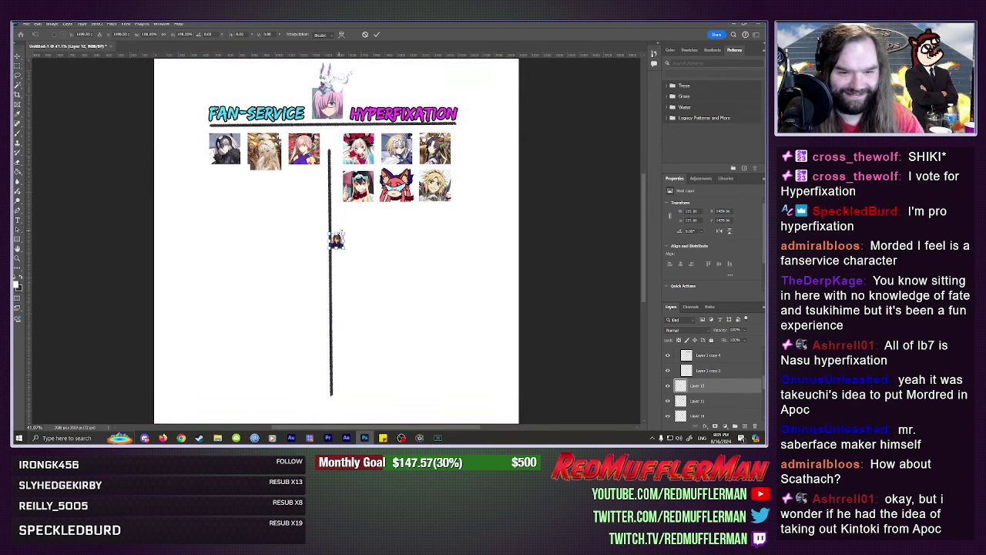
pyautogui.moveTo(344, 232); pyautogui.dragTo(376, 163)
pyautogui.press('Return')
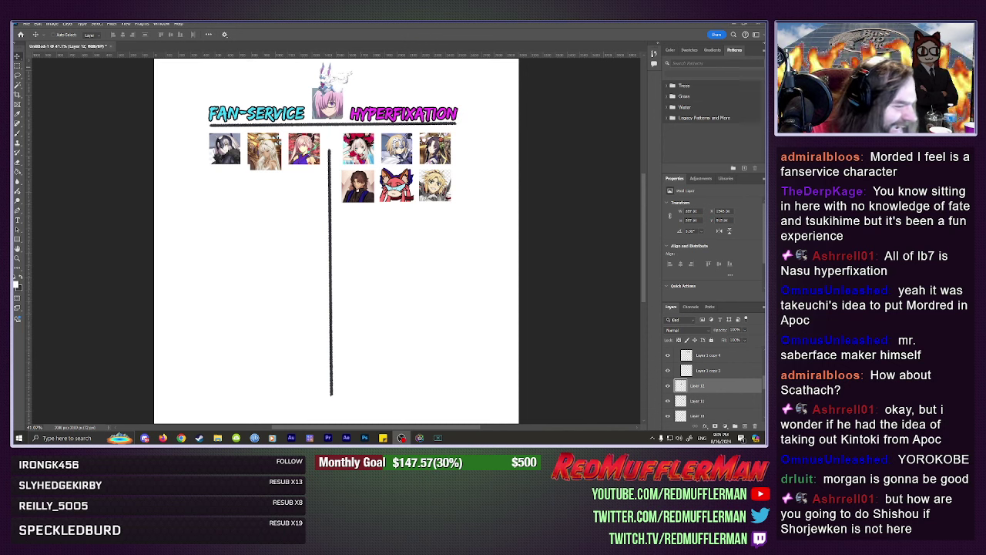
pyautogui.moveTo(353, 199); pyautogui.dragTo(309, 234)
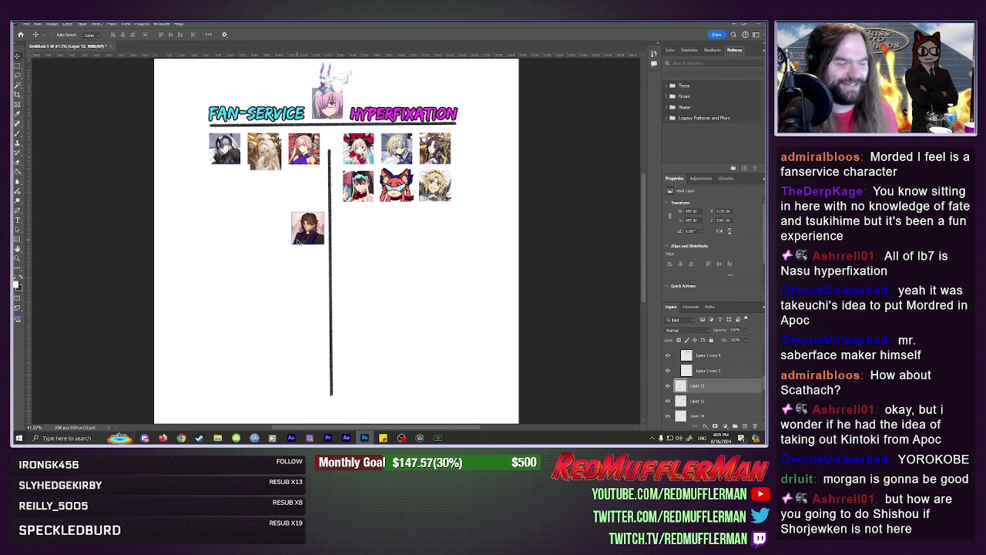
pyautogui.moveTo(298, 241); pyautogui.dragTo(291, 231)
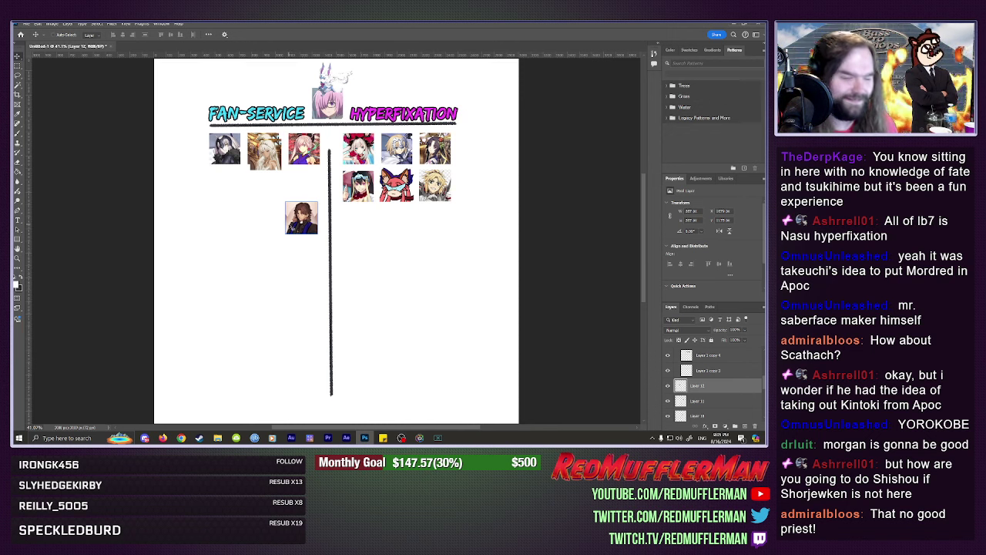
pyautogui.moveTo(302, 211); pyautogui.dragTo(228, 180)
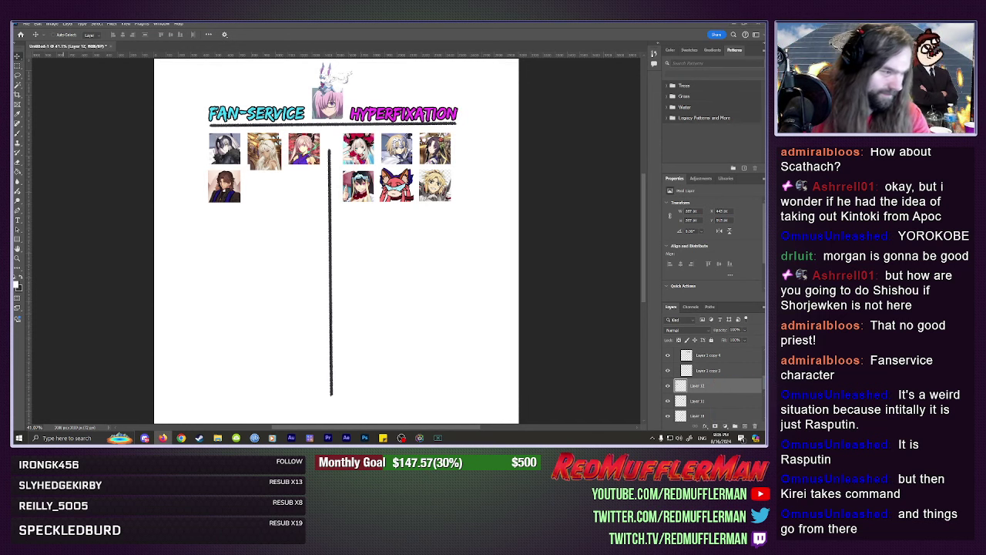
# Add the magenta-haired character's portrait at about the others' size and place it first in HYPERFIXATION's third row.
pyautogui.moveTo(0, 239); pyautogui.dragTo(374, 82)
pyautogui.press('Return')
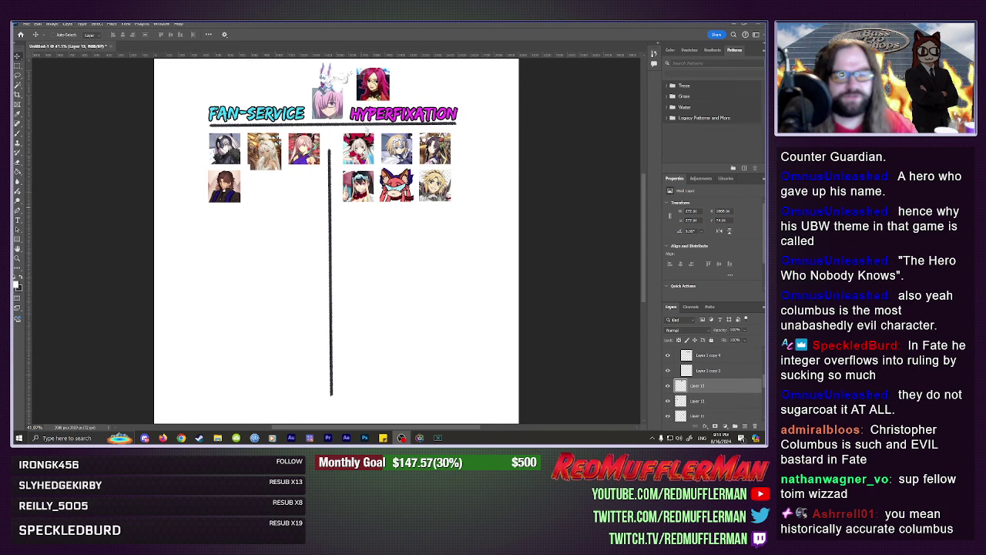
pyautogui.moveTo(380, 83); pyautogui.dragTo(369, 211)
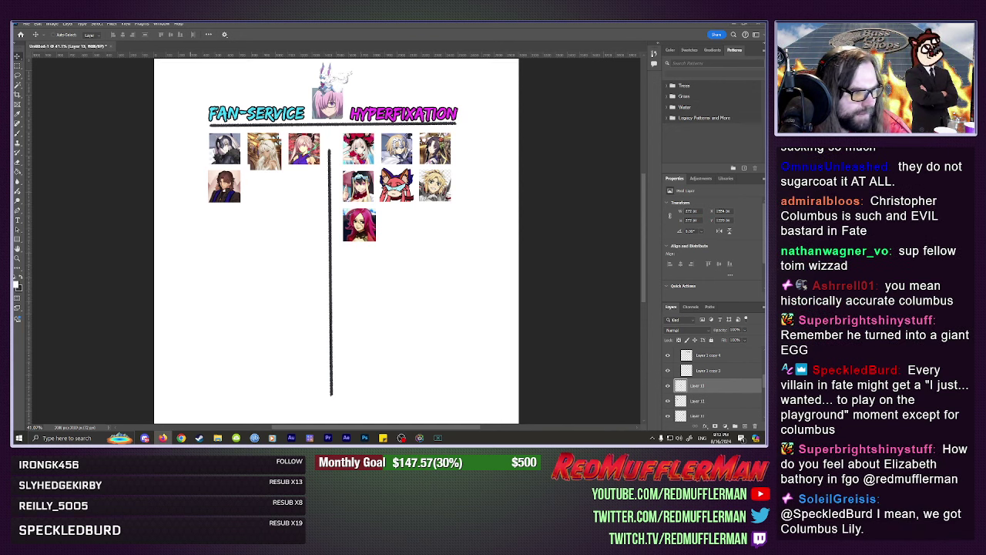
# Paste the red-haired, open-mouthed character's portrait over the magenta-haired one and scale it to match the other portraits.
pyautogui.hotkey('ctrl', 'z')
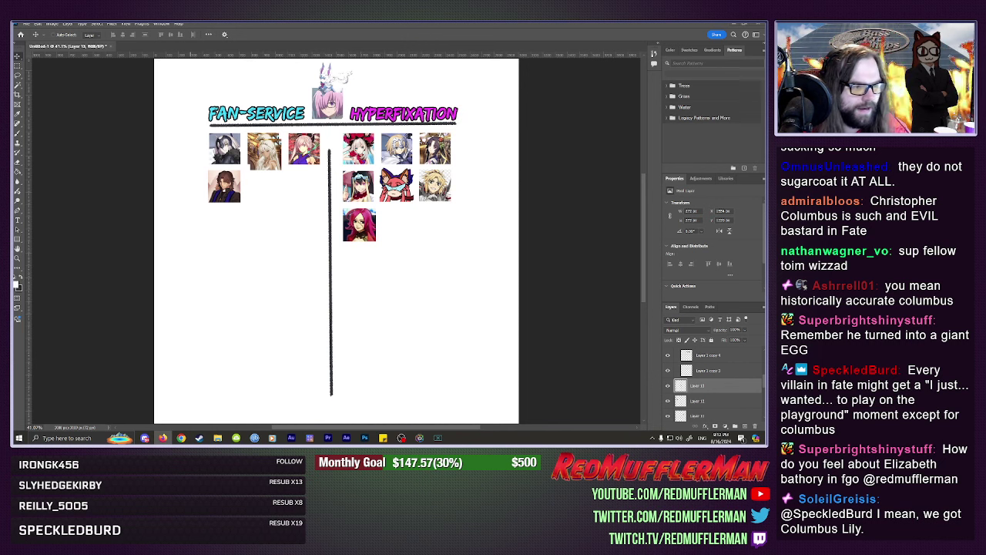
pyautogui.hotkey('ctrl', 'v')
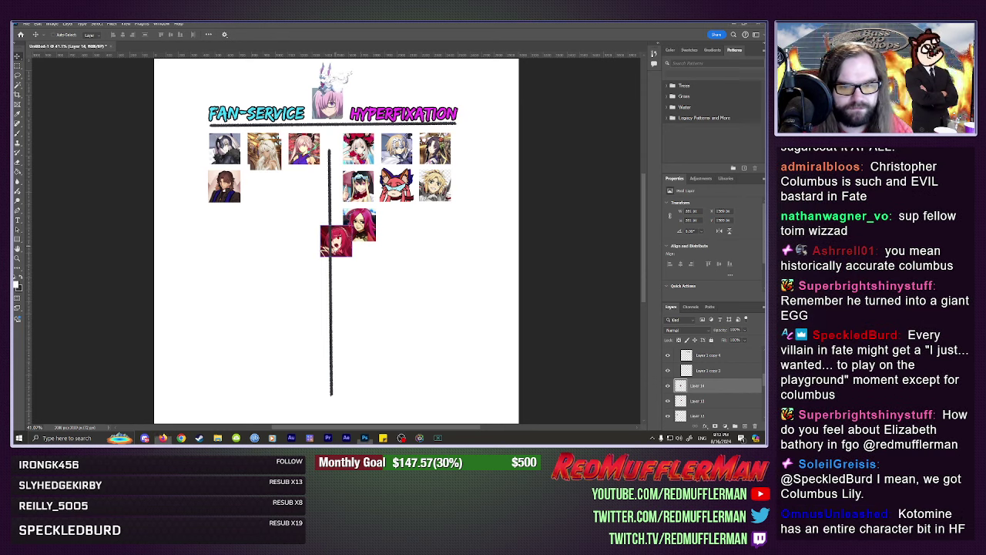
pyautogui.moveTo(345, 248); pyautogui.dragTo(367, 230)
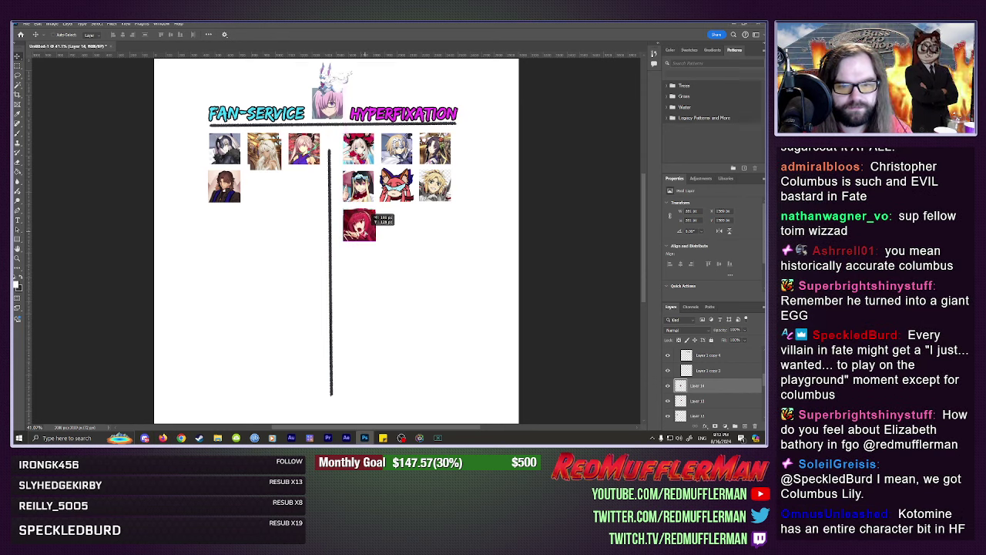
pyautogui.hotkey('ctrl', 't')
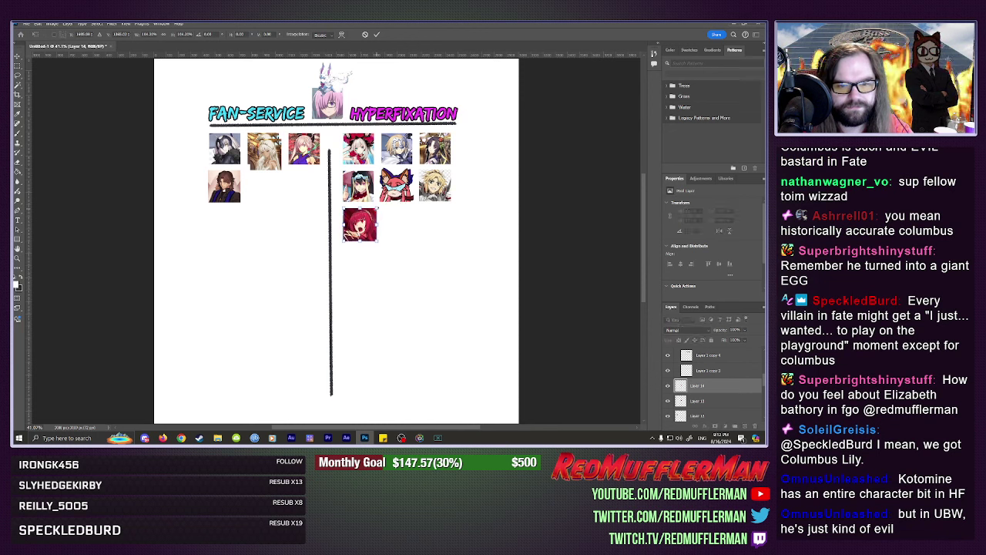
pyautogui.press('Return')
# Try the red-haired portrait under FAN-SERVICE, but settle it beside the magenta-haired portrait in HYPERFIXATION's third row.
pyautogui.moveTo(377, 221); pyautogui.dragTo(305, 221)
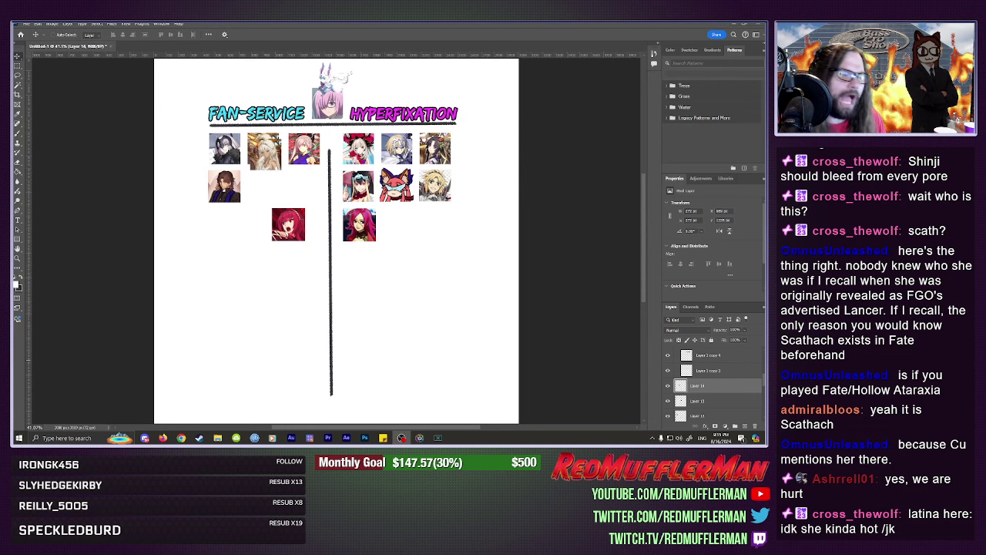
pyautogui.moveTo(300, 224); pyautogui.dragTo(276, 189)
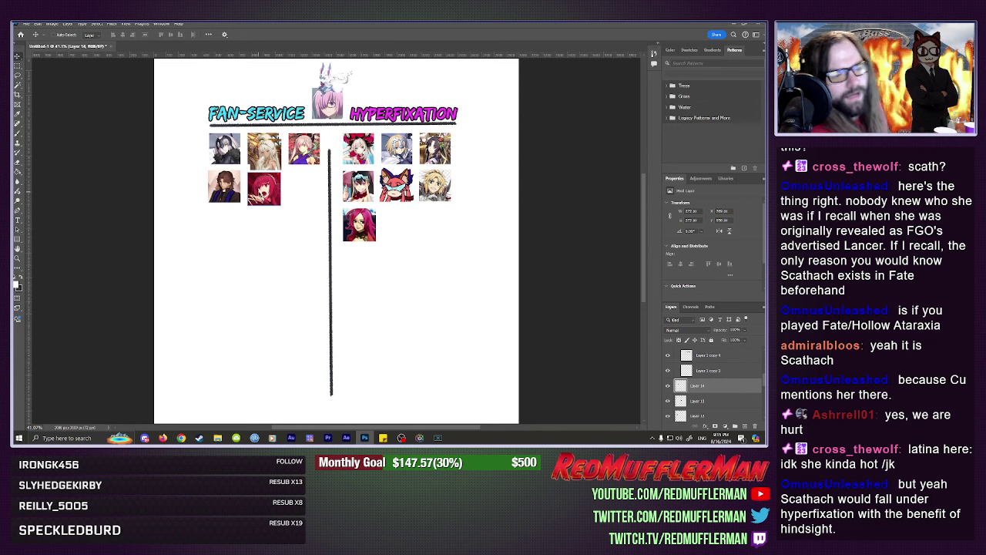
pyautogui.moveTo(257, 185); pyautogui.dragTo(397, 202)
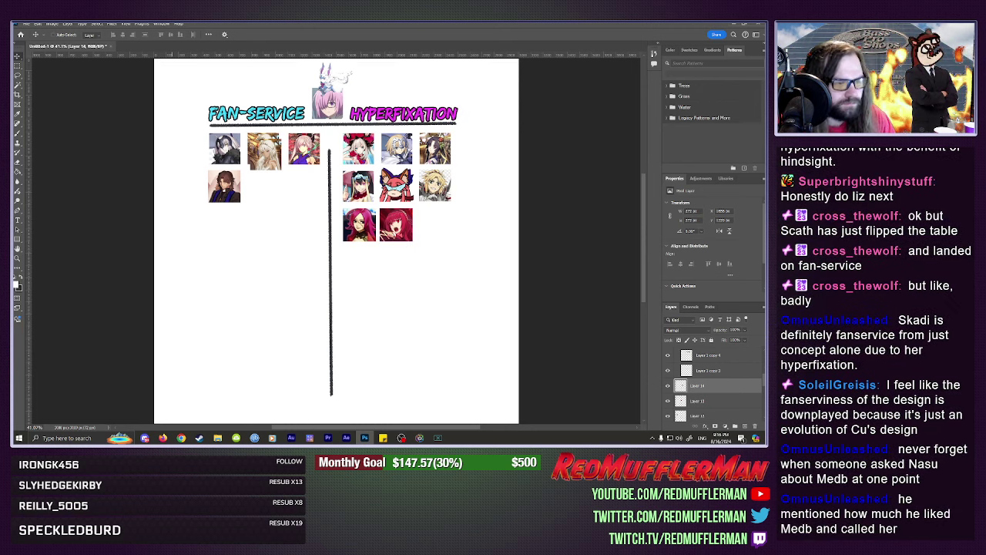
# Paste the horned, pink-haired character's portrait, enlarge it to match the others, and place it third in HYPERFIXATION's third row.
pyautogui.hotkey('alt', 'Tab')
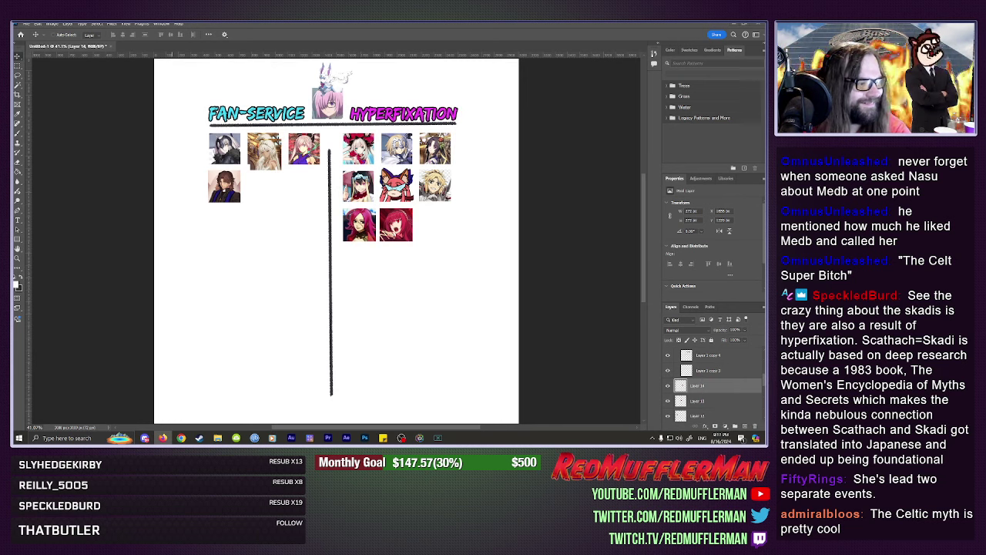
pyautogui.click(278, 74)
pyautogui.hotkey('ctrl', 'v')
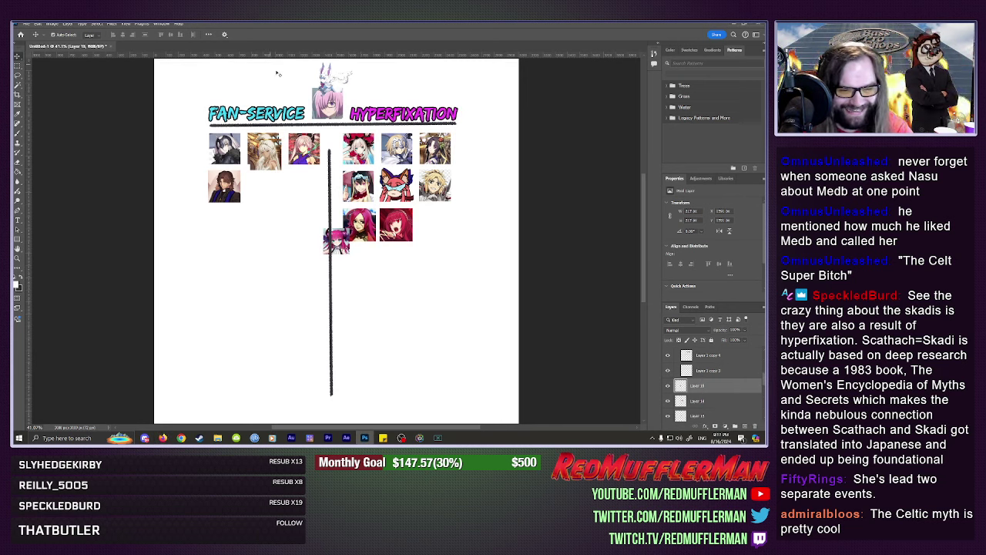
pyautogui.moveTo(339, 243)
pyautogui.mouseDown()
pyautogui.moveTo(337, 206)
pyautogui.moveTo(355, 318)
pyautogui.moveTo(366, 213)
pyautogui.moveTo(378, 205)
pyautogui.moveTo(328, 247)
pyautogui.mouseUp()
pyautogui.hotkey('ctrl', 't')
pyautogui.press('Return')
pyautogui.hotkey('alt', 'Tab')
pyautogui.hotkey('alt', 'Tab')
pyautogui.moveTo(327, 246); pyautogui.dragTo(310, 252)
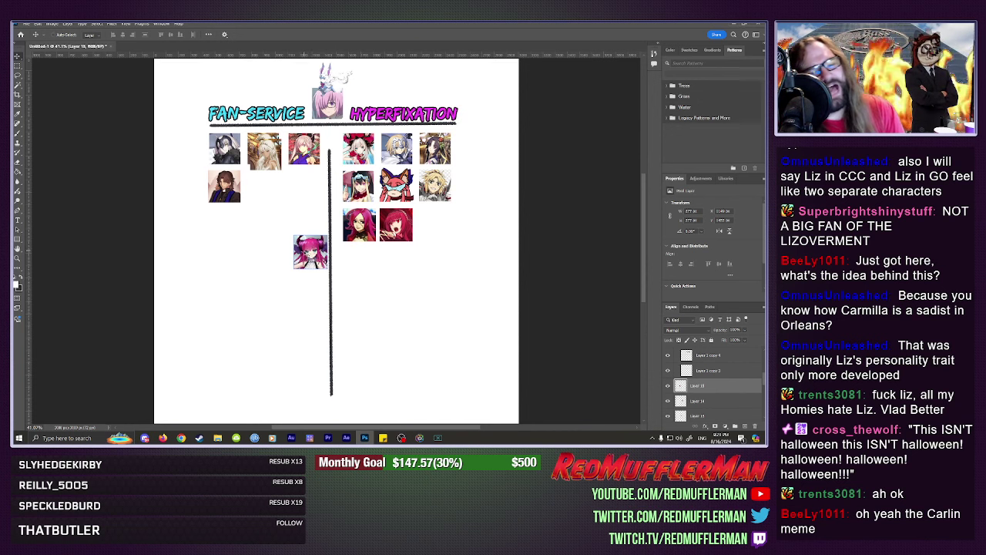
pyautogui.moveTo(314, 236); pyautogui.dragTo(440, 208)
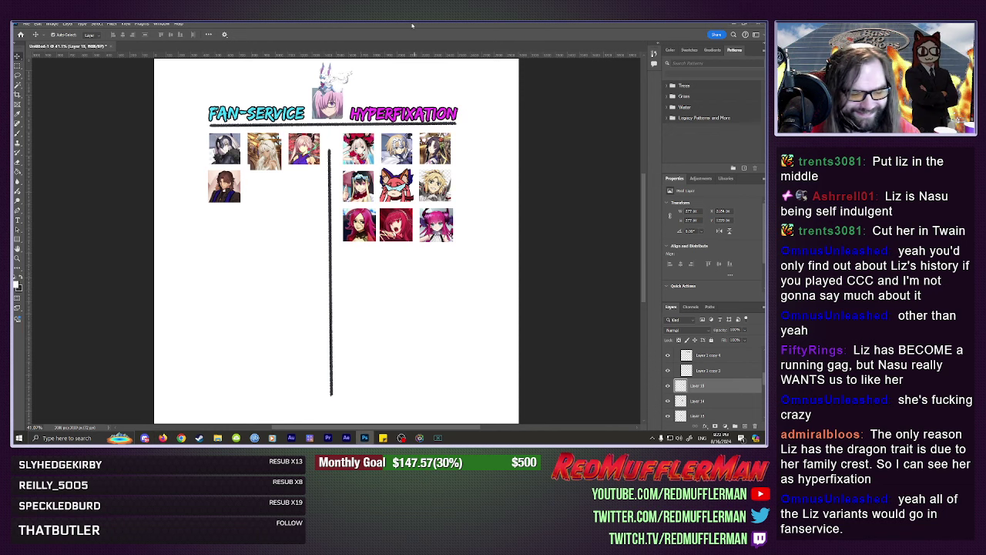
# Add the red-haired man's portrait near the divider under FAN-SERVICE, and place a size-matched black-haired face portrait third in that column's second row.
pyautogui.moveTo(343, 245); pyautogui.dragTo(324, 212)
pyautogui.press('Return')
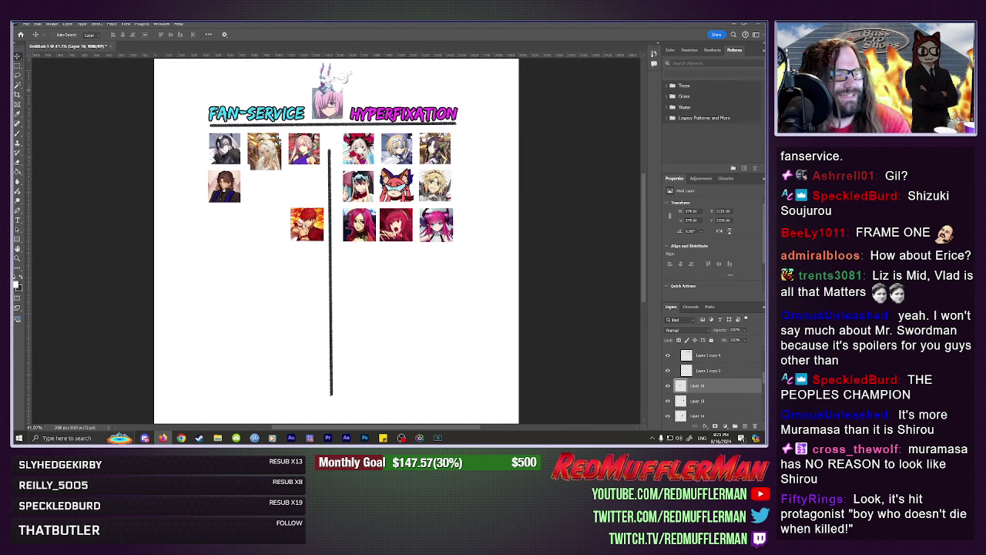
pyautogui.click(174, 103)
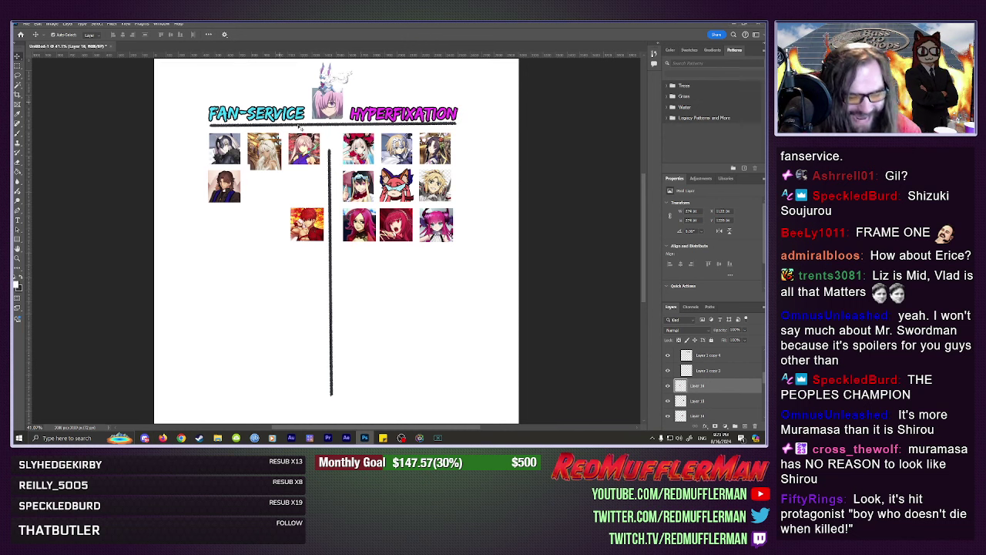
pyautogui.hotkey('ctrl', 'v')
pyautogui.moveTo(336, 240); pyautogui.dragTo(320, 171)
pyautogui.hotkey('ctrl', 't')
pyautogui.press('Return')
pyautogui.press('Return')
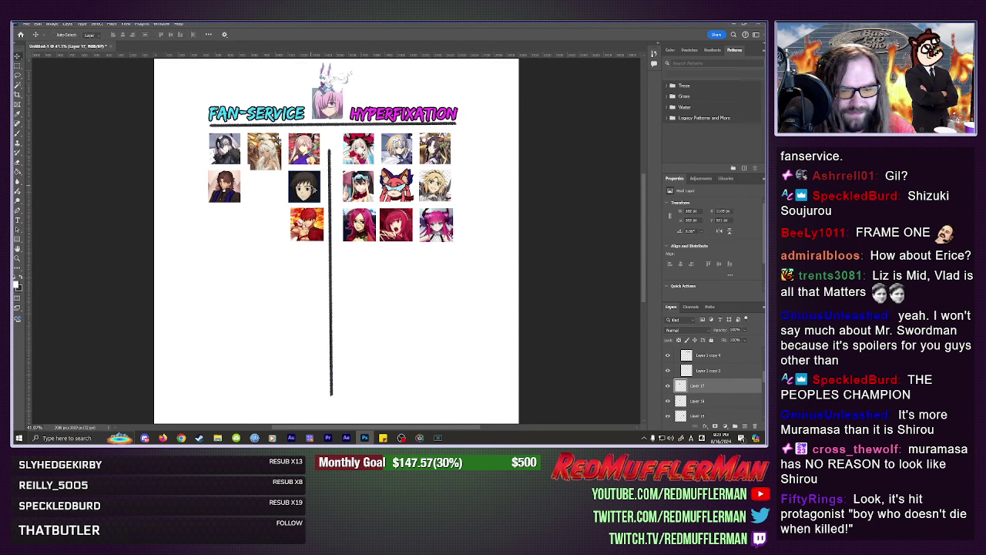
# Move the red-haired man's portrait to the middle of FAN-SERVICE's second row and raise the blonde portrait above it slightly.
pyautogui.click(315, 236)
pyautogui.moveTo(314, 230); pyautogui.dragTo(271, 194)
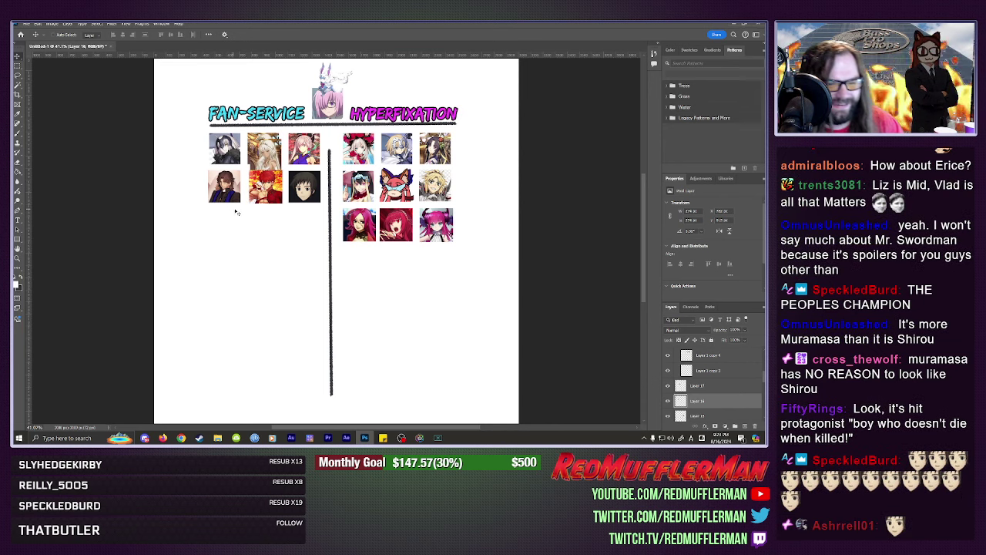
pyautogui.moveTo(260, 158); pyautogui.dragTo(282, 131)
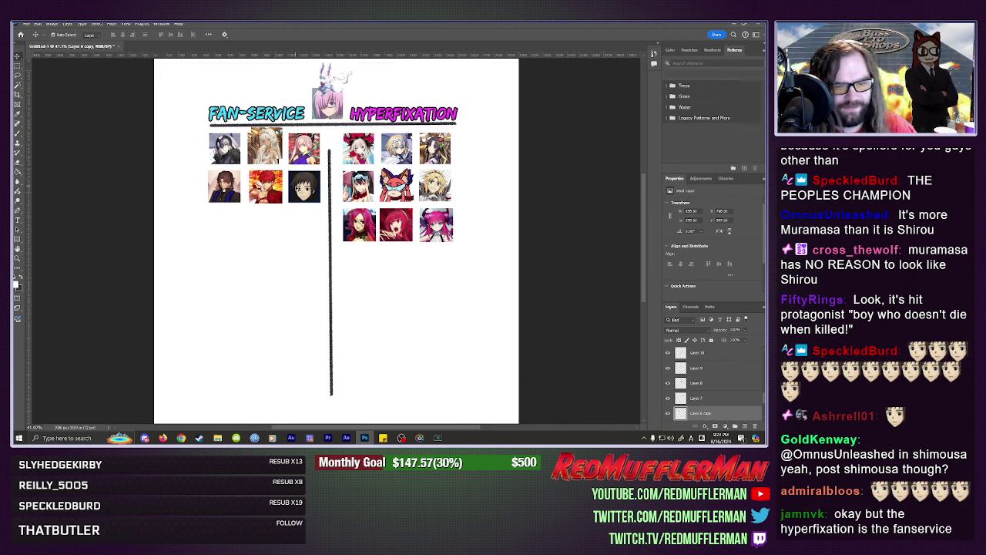
# Add the blue-haired character's portrait, enlarge it to match the others, and place it first in FAN-SERVICE's third row.
pyautogui.click(305, 187)
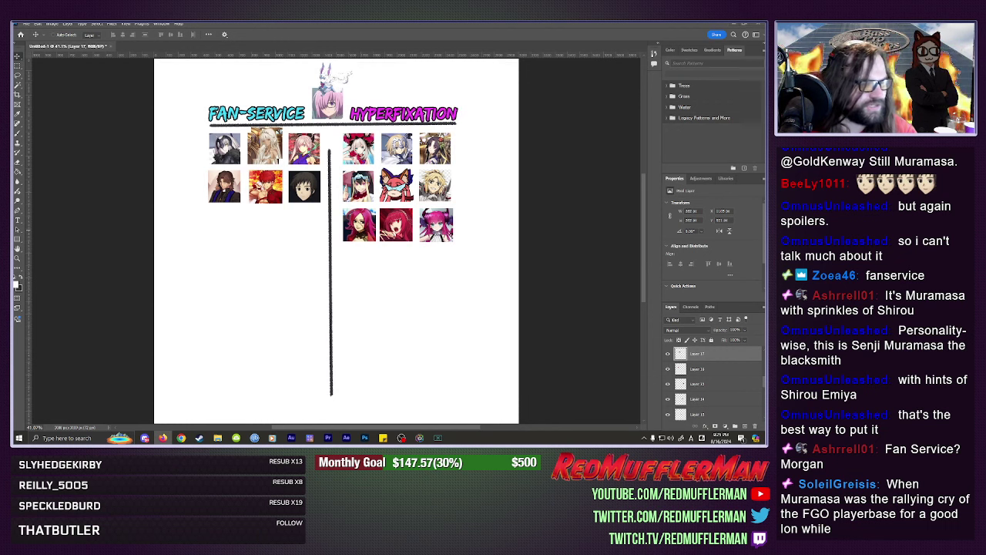
pyautogui.moveTo(331, 235); pyautogui.dragTo(346, 231)
pyautogui.moveTo(346, 231); pyautogui.dragTo(364, 248)
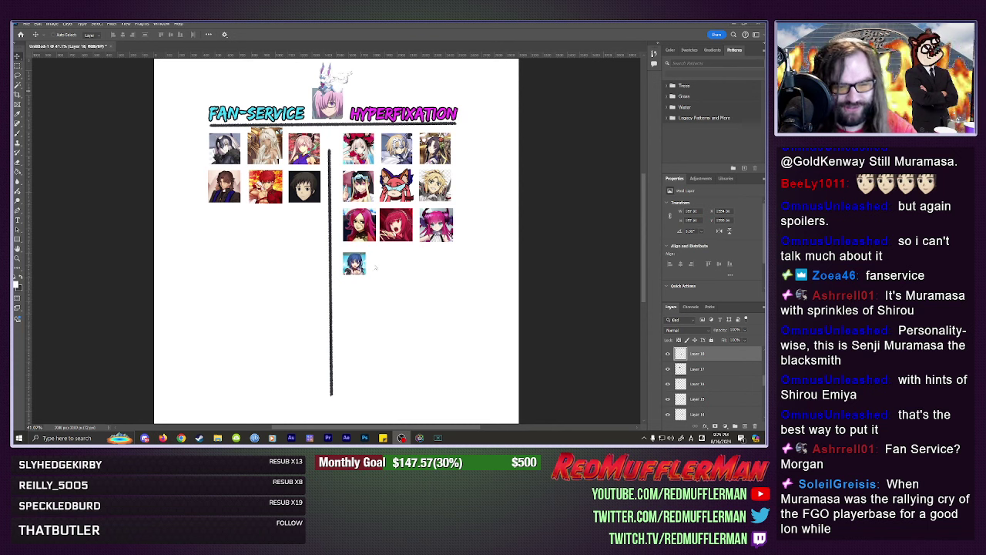
pyautogui.moveTo(401, 437); pyautogui.dragTo(287, 314)
pyautogui.press('Return')
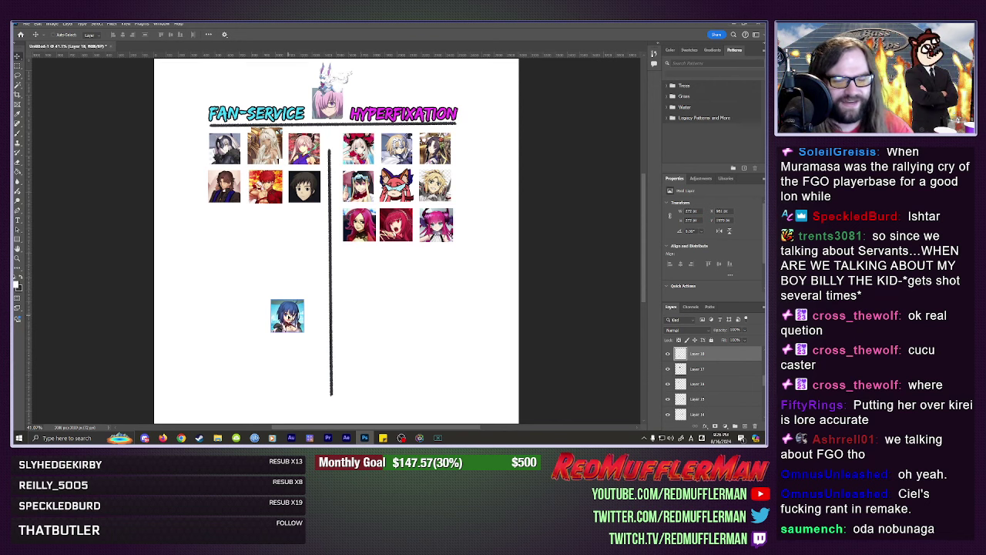
pyautogui.moveTo(290, 302); pyautogui.dragTo(228, 213)
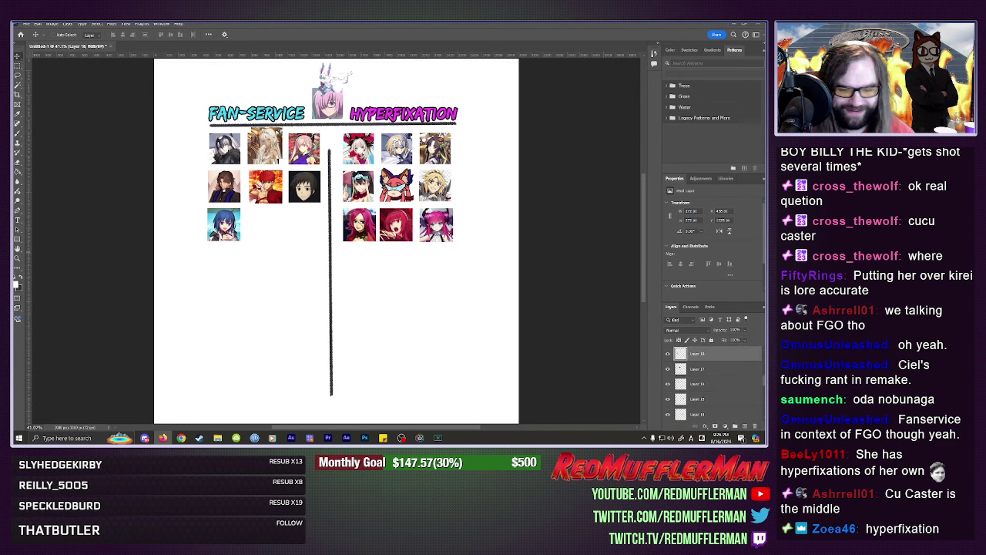
# Paste the dark portrait of the blue-haired man, place it first in HYPERFIXATION's fourth row, and shrink it to match the others.
pyautogui.hotkey('alt', 'Tab')
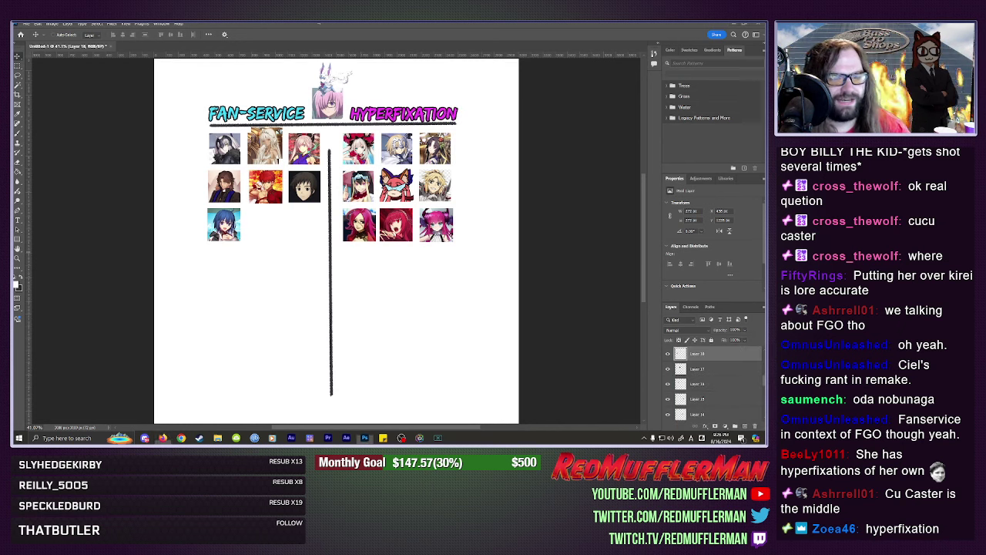
pyautogui.hotkey('ctrl', 'v')
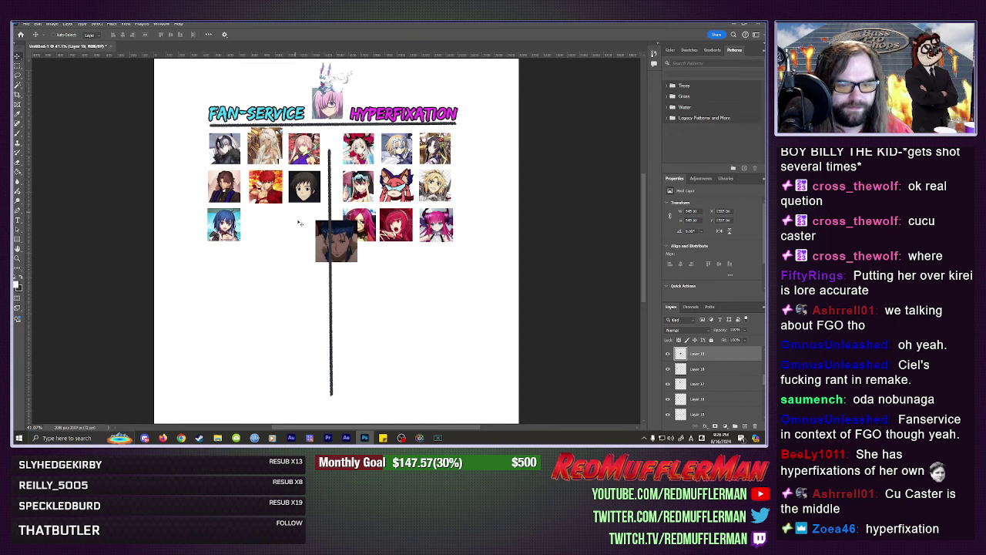
pyautogui.moveTo(332, 239); pyautogui.dragTo(294, 239)
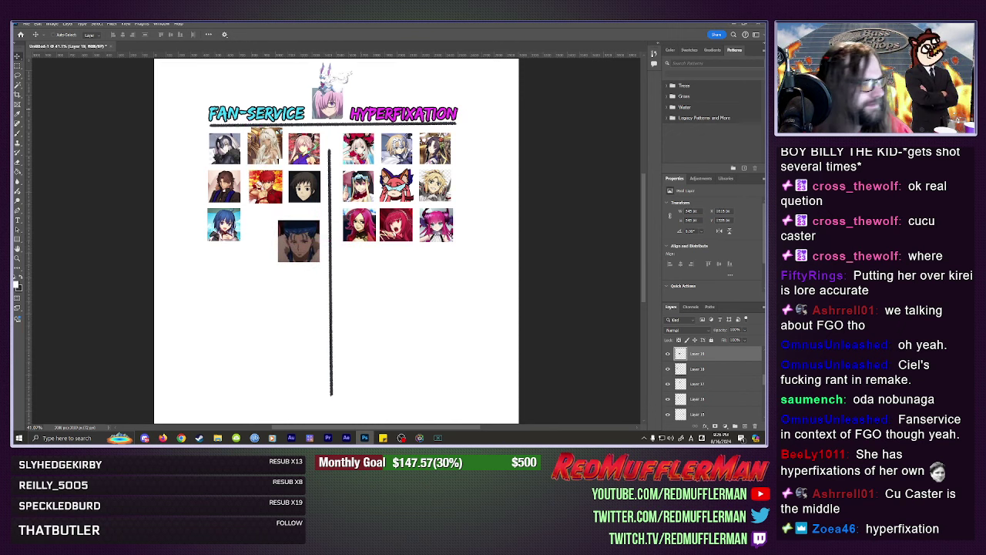
pyautogui.hotkey('alt', 'Tab')
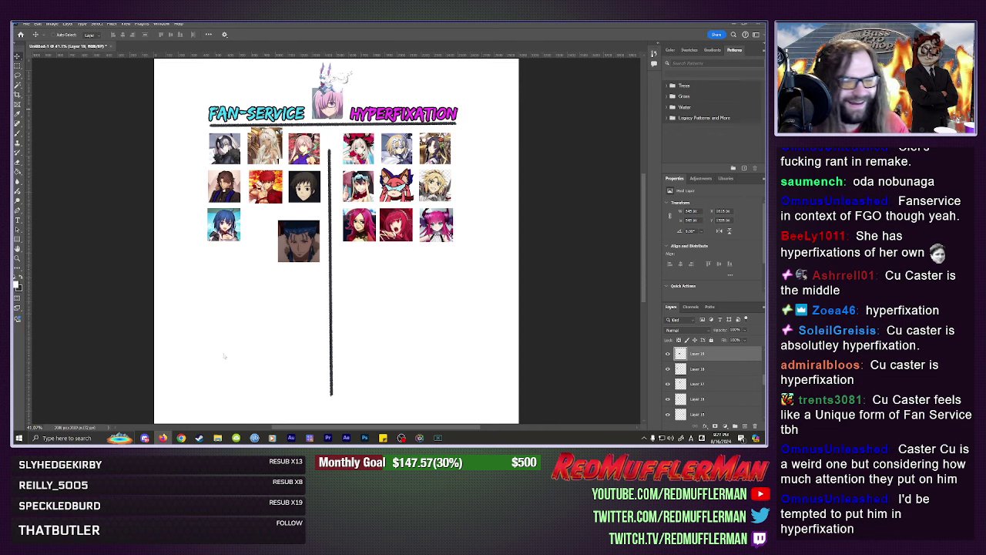
pyautogui.moveTo(299, 231); pyautogui.dragTo(364, 256)
pyautogui.hotkey('ctrl', 't')
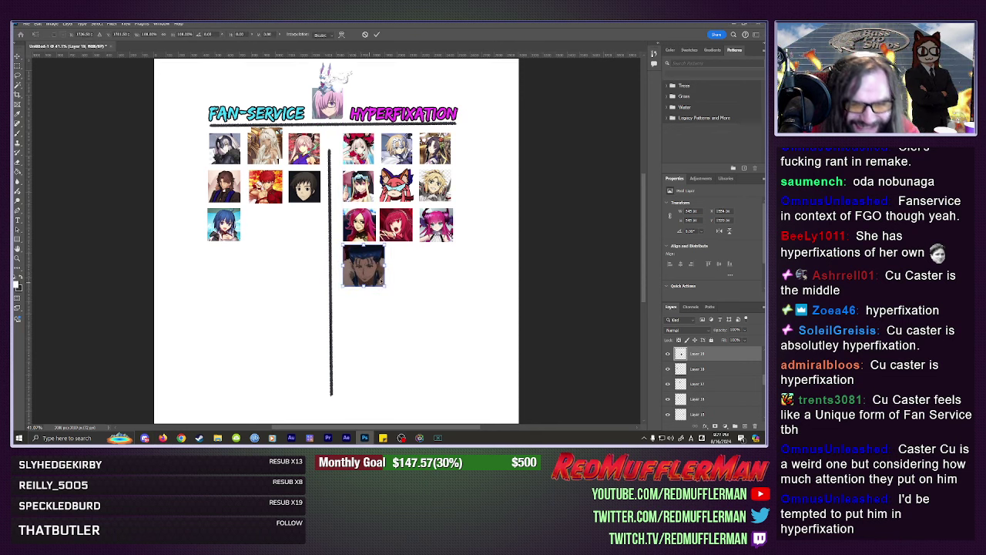
pyautogui.moveTo(389, 287); pyautogui.dragTo(376, 281)
pyautogui.press('Return')
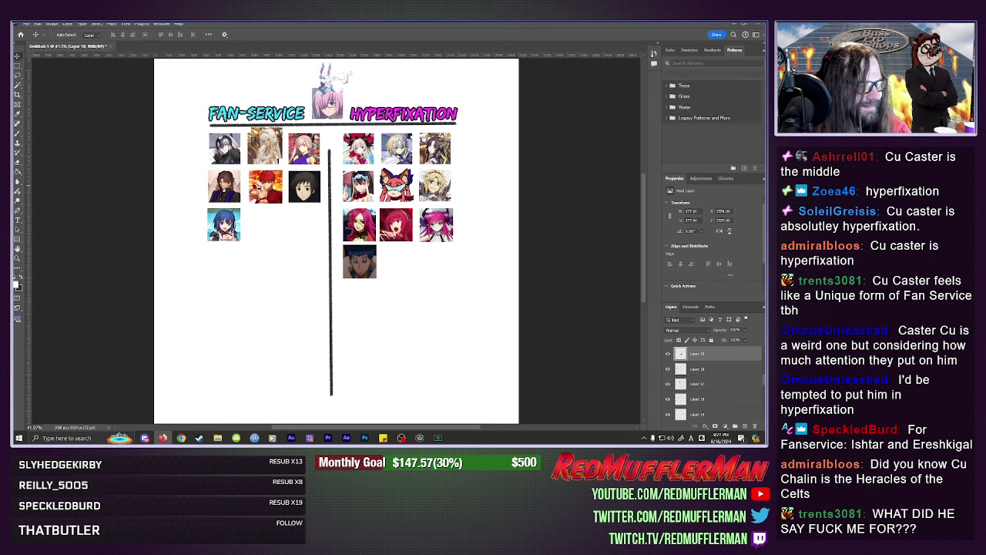
# Paste the dark hooded figure's red portrait, enlarge it to match the others, and place it second in FAN-SERVICE's third row.
pyautogui.hotkey('alt', 'Tab')
pyautogui.hotkey('ctrl', 'v')
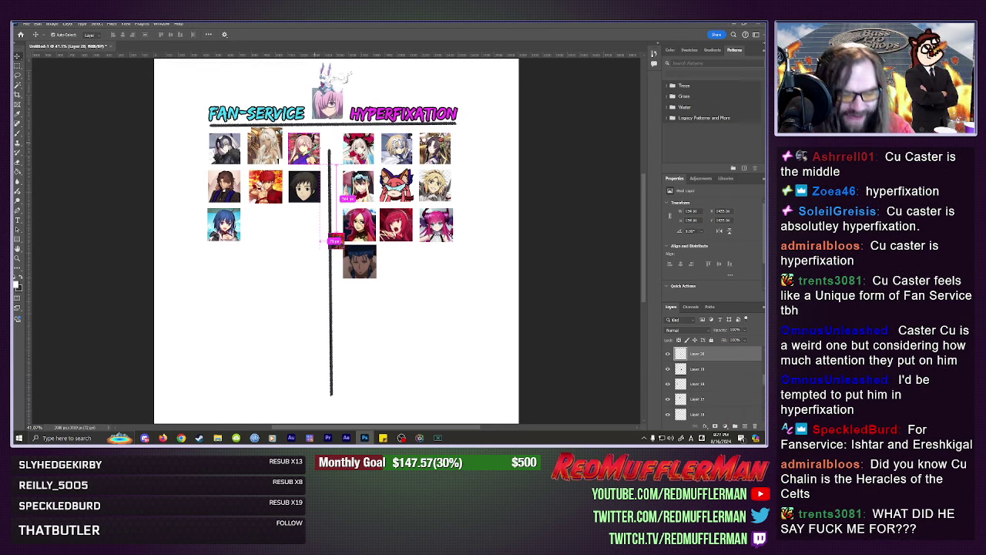
pyautogui.hotkey('ctrl', 't')
pyautogui.moveTo(344, 232); pyautogui.dragTo(265, 222)
pyautogui.press('Return')
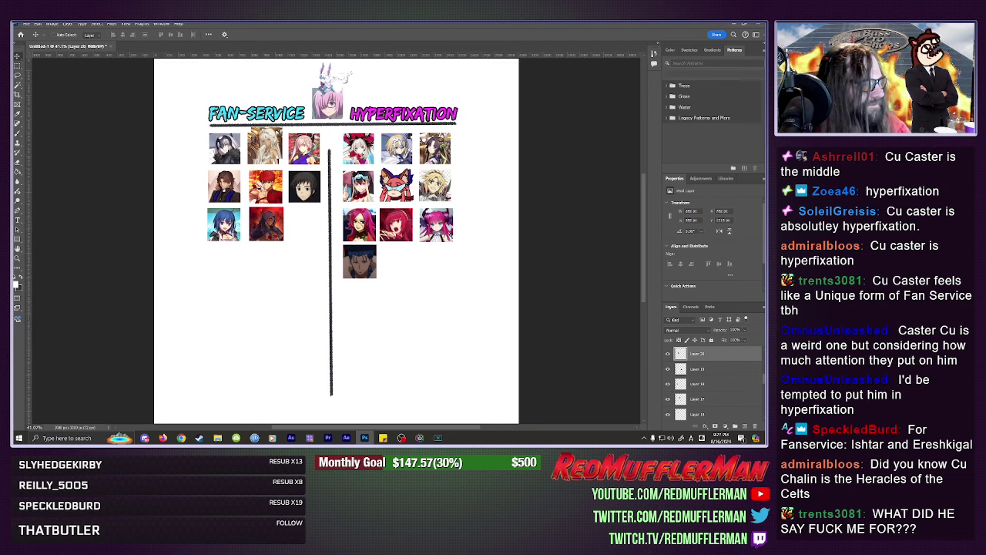
# Paste the white-haired character's portrait, scale it down to about the others' size, and place it third in FAN-SERVICE's third row.
pyautogui.hotkey('alt', 'Tab')
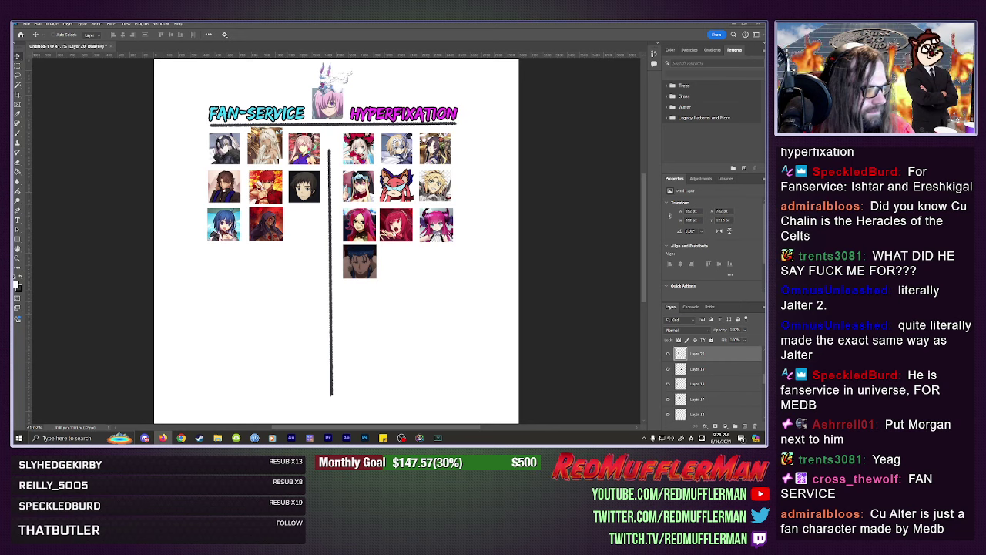
pyautogui.hotkey('ctrl', 'v')
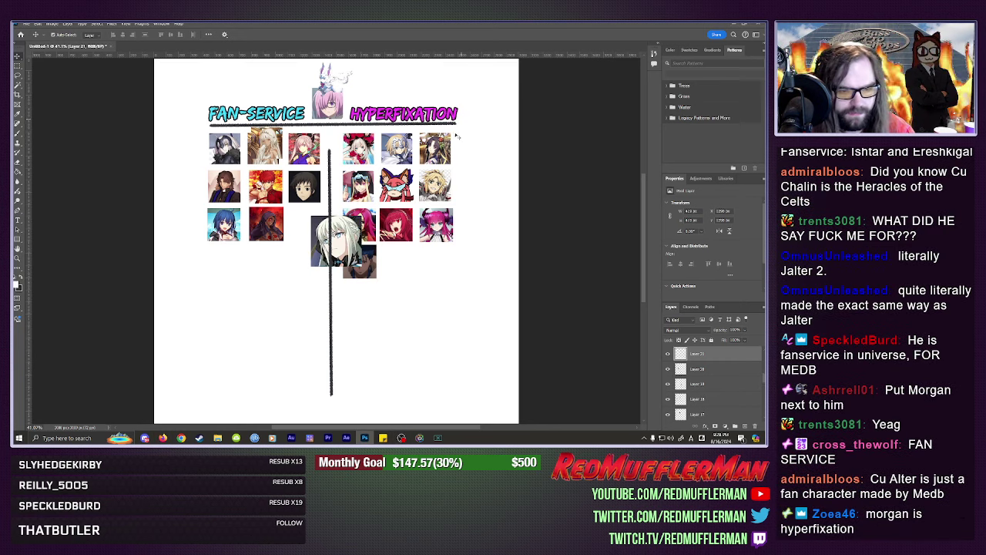
pyautogui.moveTo(344, 236); pyautogui.dragTo(317, 217)
pyautogui.hotkey('ctrl', 't')
pyautogui.press('Return')
pyautogui.hotkey('ctrl', 't')
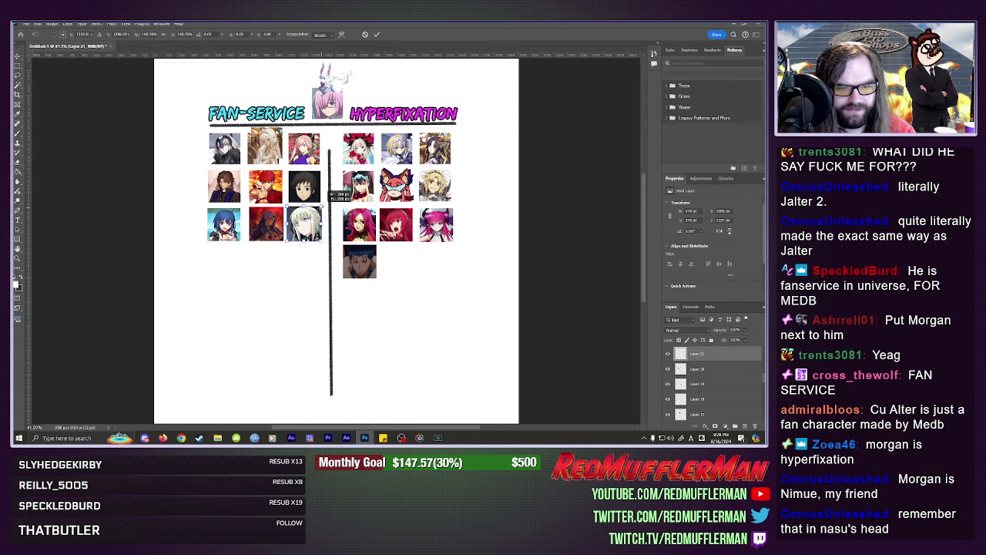
pyautogui.moveTo(326, 194); pyautogui.dragTo(327, 194)
pyautogui.press('Return')
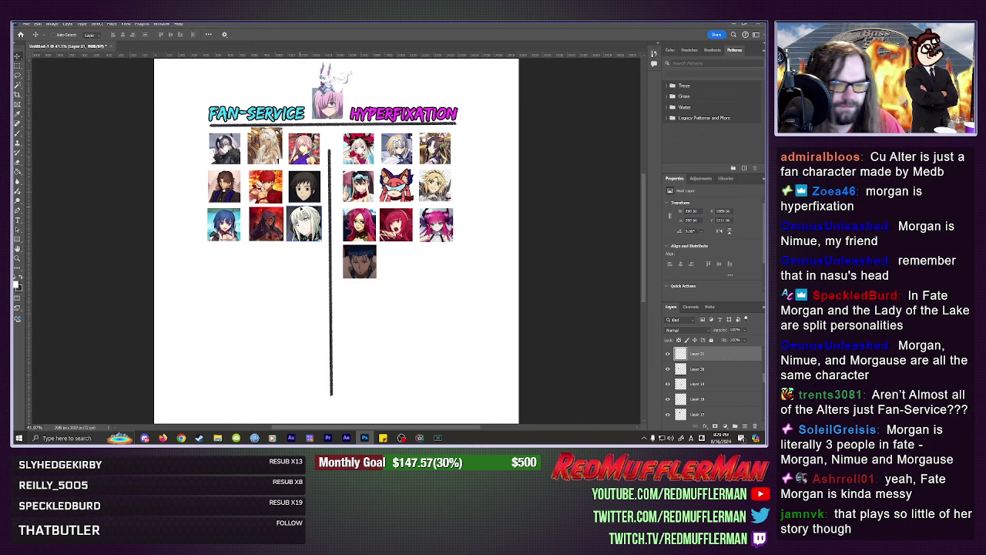
# Move the white-haired portrait beside the dark blue-haired man's in HYPERFIXATION's fourth row and shrink it slightly to match.
pyautogui.moveTo(304, 215); pyautogui.dragTo(398, 250)
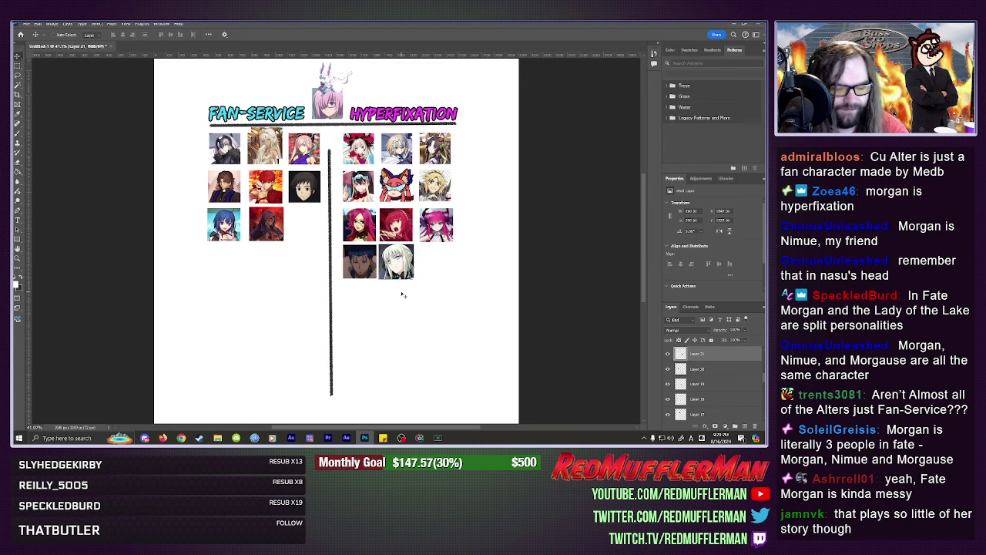
pyautogui.hotkey('ctrl', 't')
pyautogui.moveTo(415, 243); pyautogui.dragTo(413, 245)
pyautogui.press('Return')
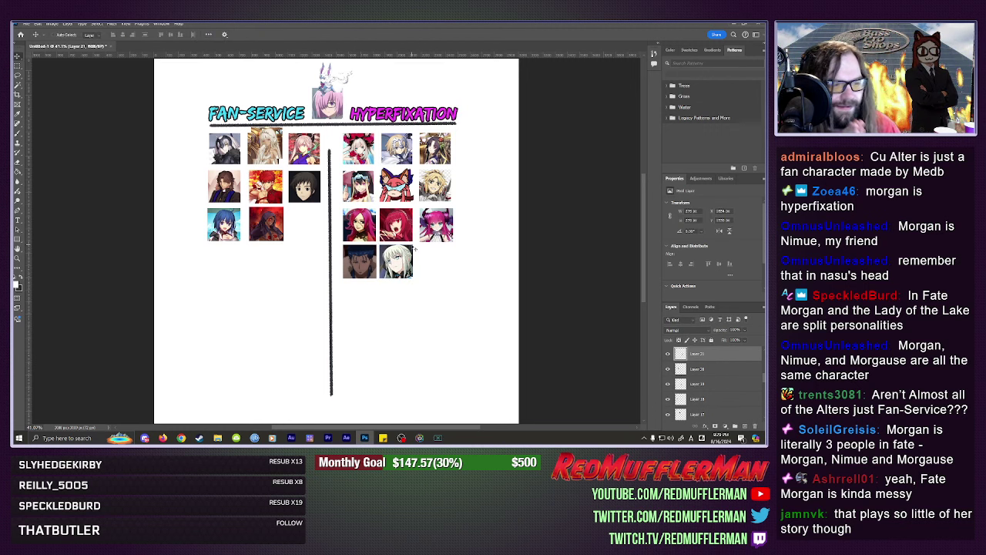
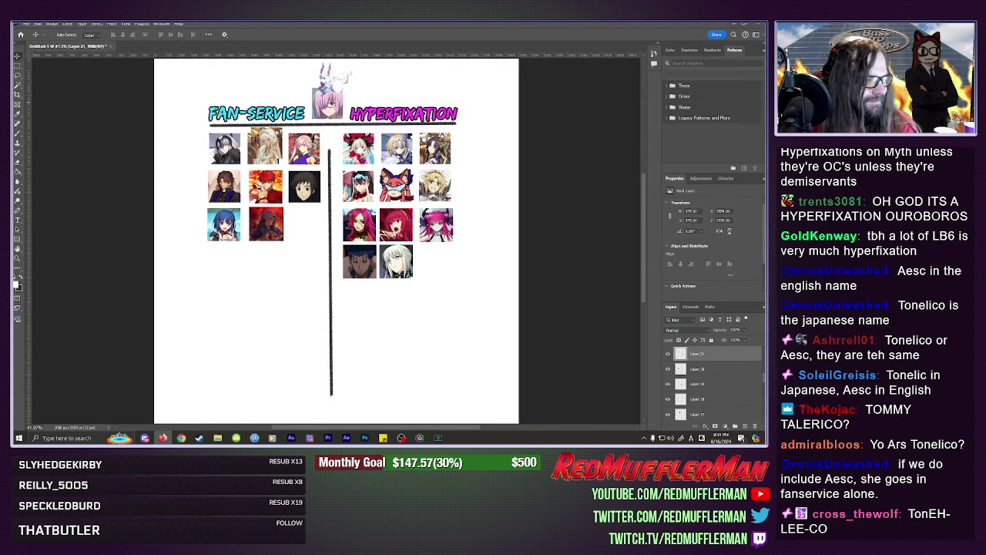
# Paste the blond character's portrait, enlarge it to match the others, and place it third in FAN-SERVICE's third row.
pyautogui.moveTo(0, 241); pyautogui.dragTo(285, 205)
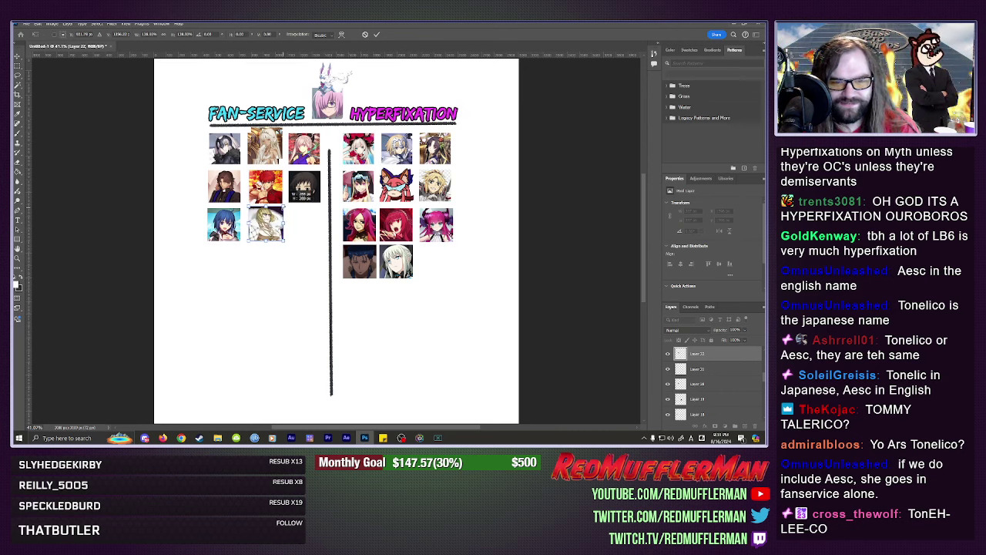
pyautogui.press('Return')
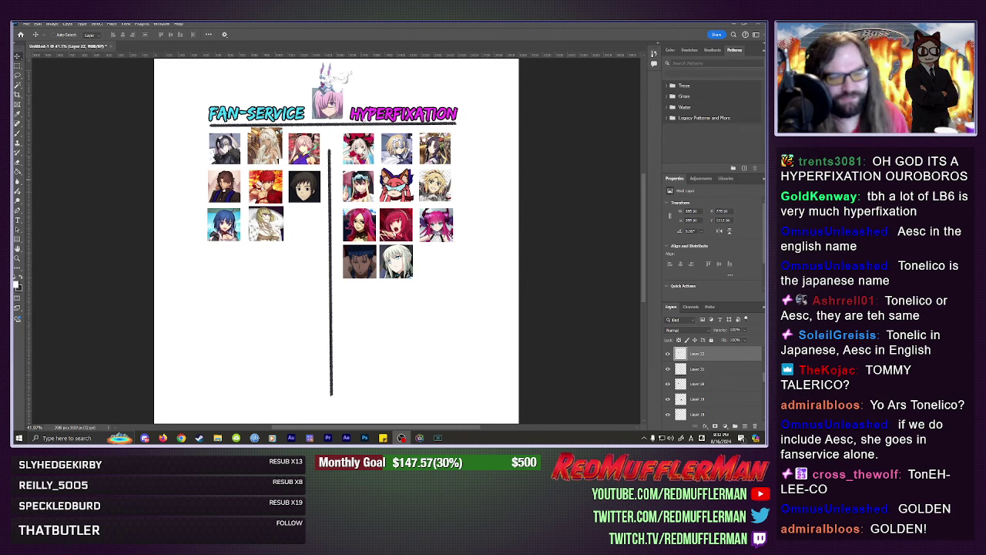
pyautogui.click(465, 186)
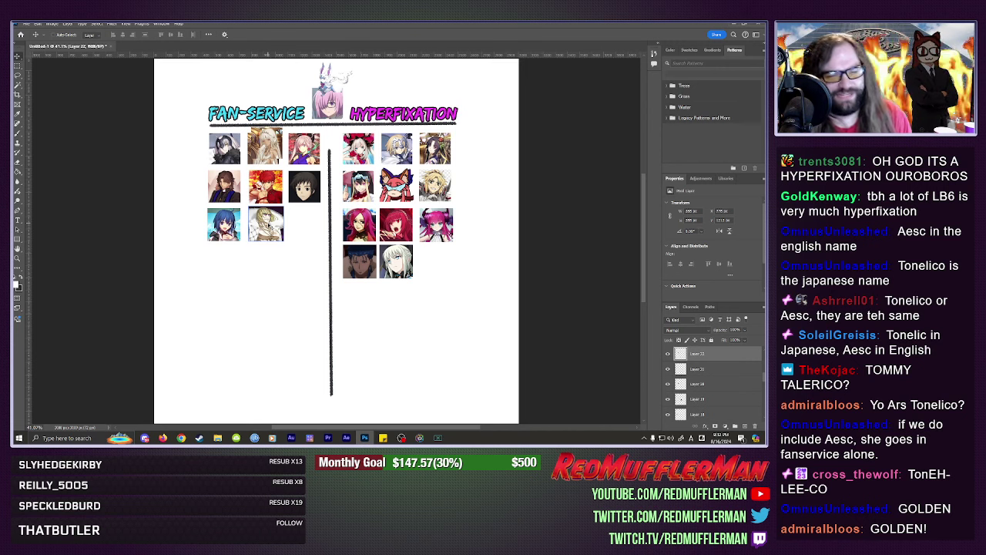
pyautogui.moveTo(273, 209); pyautogui.dragTo(313, 209)
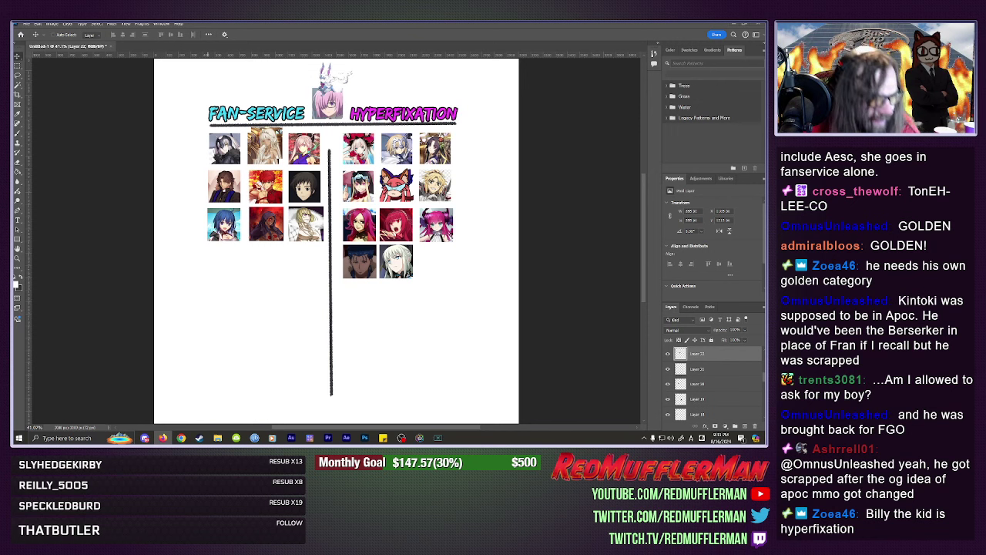
# Paste the black-hatted figure's portrait, enlarge it to match the others, and place it third in HYPERFIXATION's fourth row.
pyautogui.hotkey('ctrl', 'v')
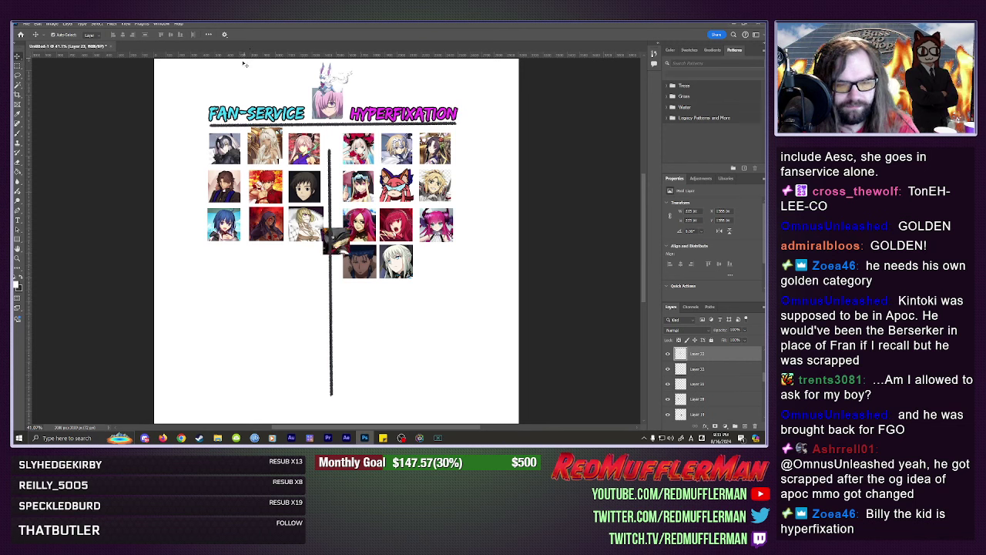
pyautogui.moveTo(331, 240); pyautogui.dragTo(310, 223)
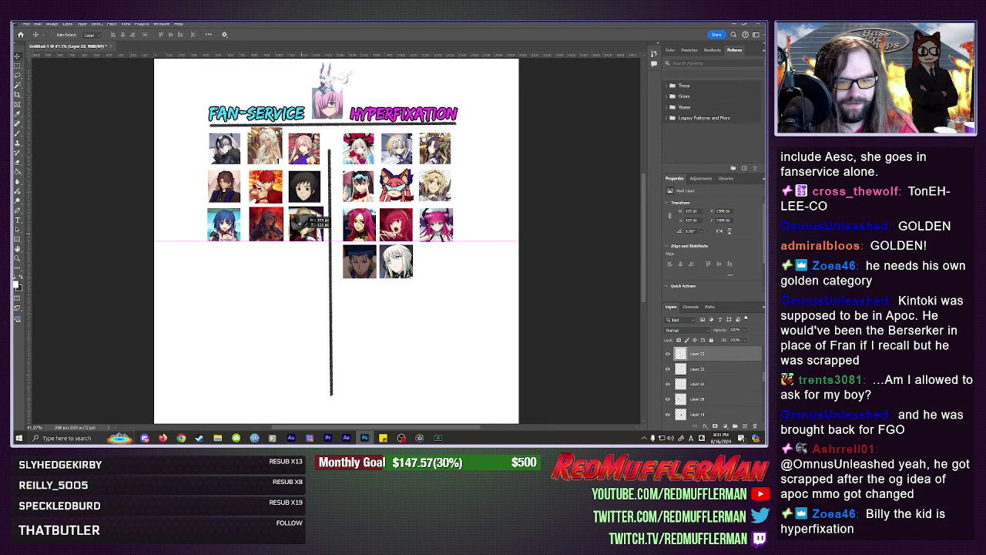
pyautogui.hotkey('ctrl', 't')
pyautogui.press('Return')
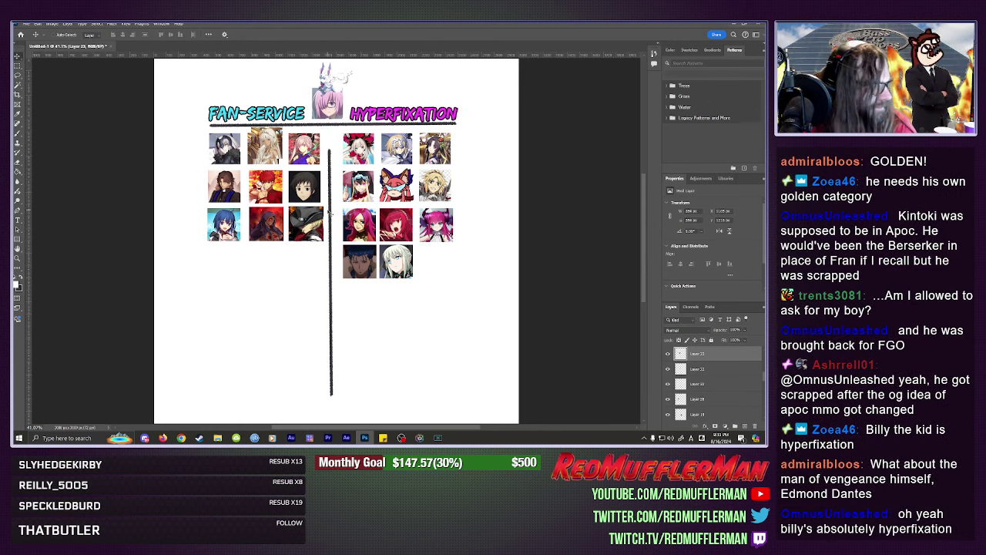
pyautogui.moveTo(316, 217); pyautogui.dragTo(339, 255)
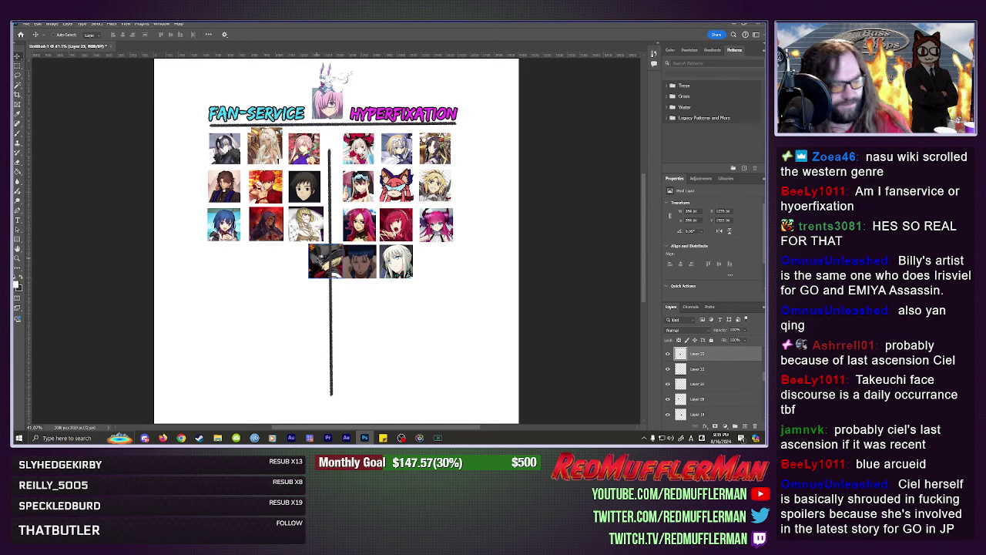
pyautogui.moveTo(322, 262); pyautogui.dragTo(438, 256)
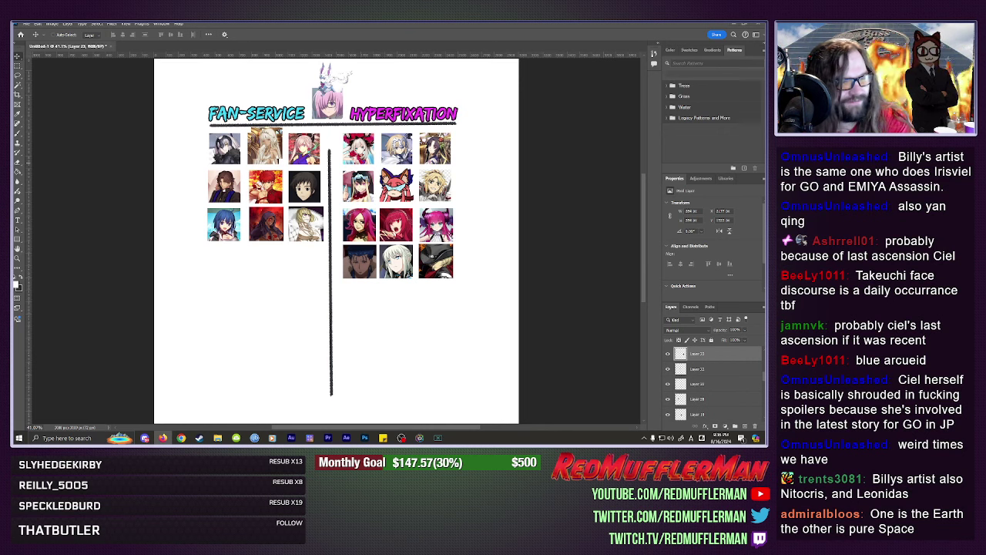
# Paste the laughing blonde character's portrait, enlarge it to match the others, and lay it over the third portrait in FAN-SERVICE's third row.
pyautogui.hotkey('alt', 'BackSpace')
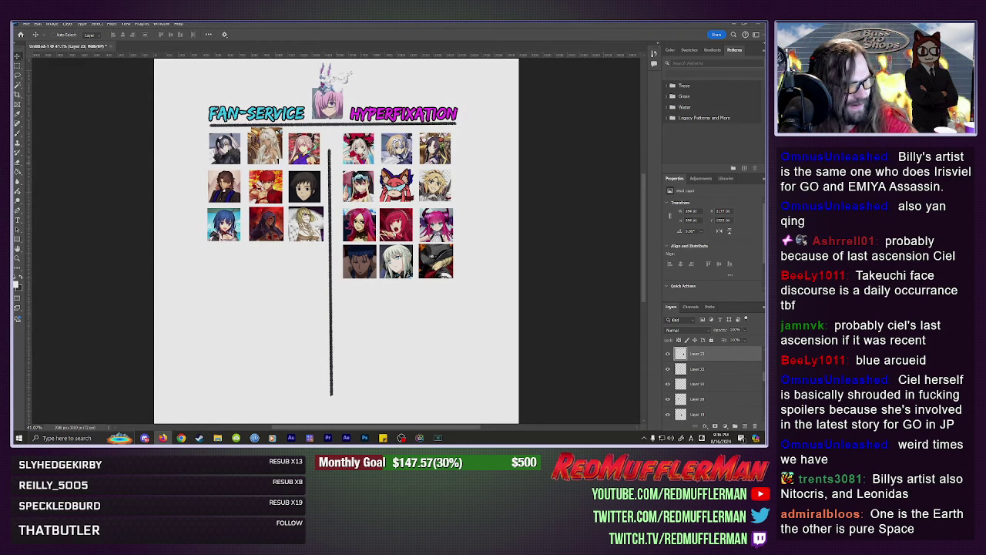
pyautogui.hotkey('ctrl', 'z')
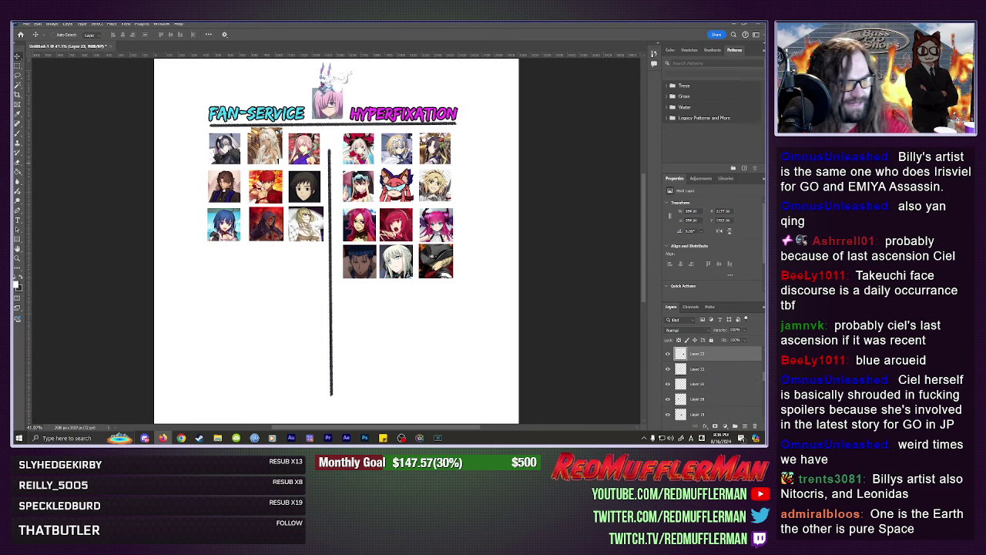
pyautogui.hotkey('ctrl', 'v')
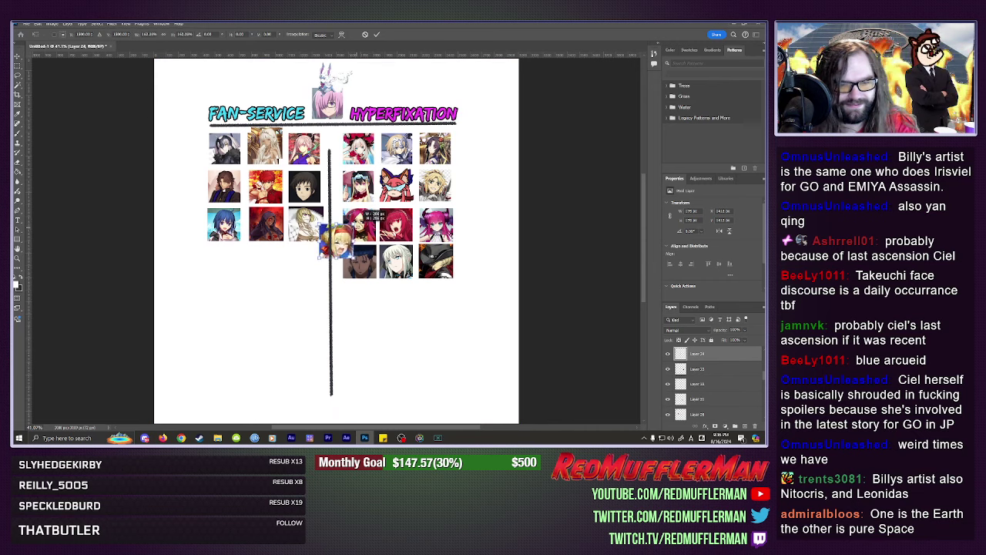
pyautogui.moveTo(337, 241); pyautogui.dragTo(323, 208)
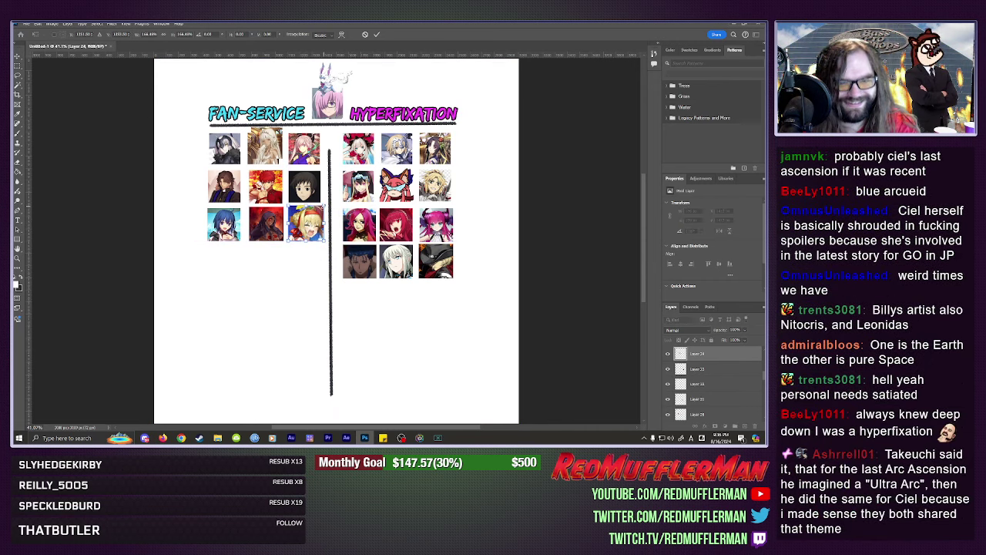
pyautogui.press('v')
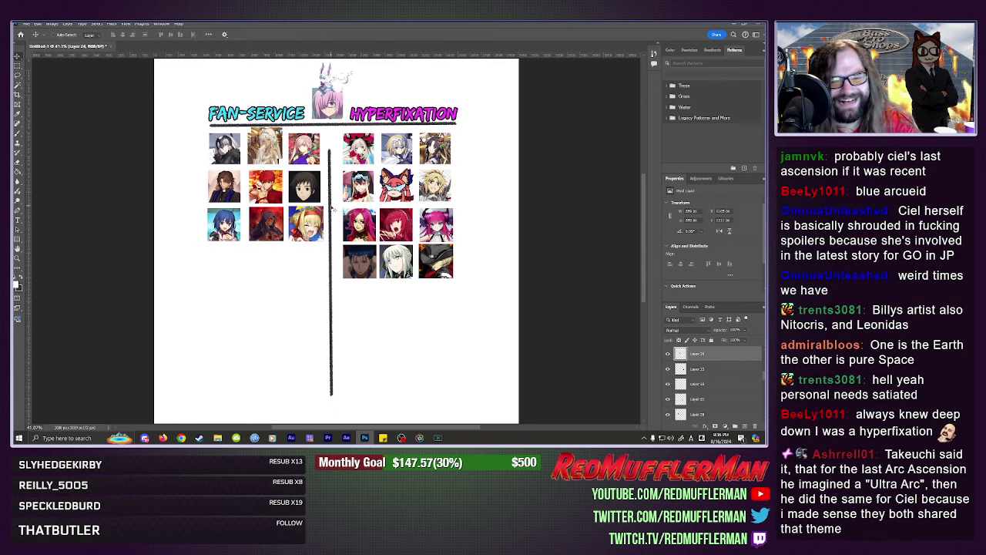
# Move the laughing blonde character's portrait out of the FAN-SERVICE column to the top centre, directly above the header portrait's face.
pyautogui.moveTo(312, 232); pyautogui.dragTo(323, 283)
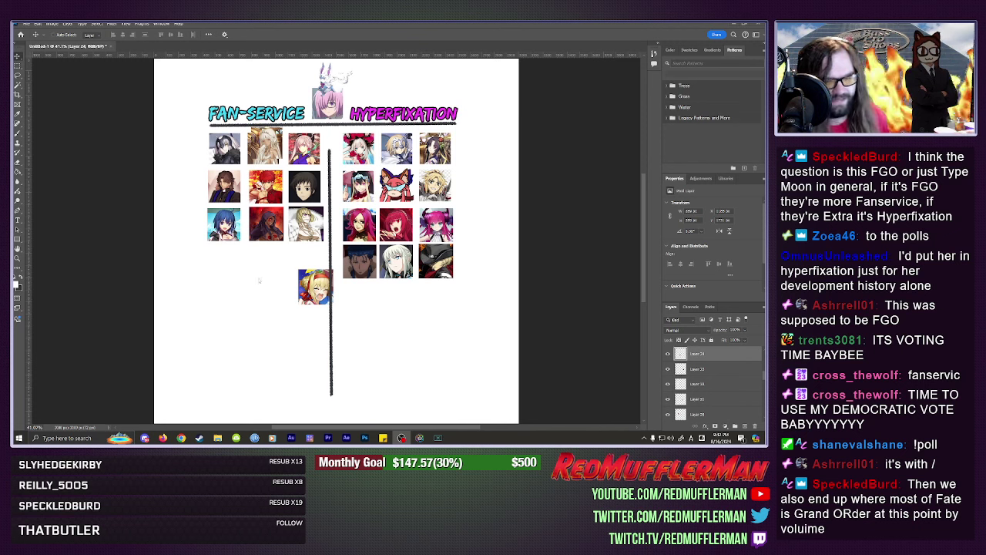
pyautogui.hotkey('alt', 'Tab')
pyautogui.moveTo(315, 287); pyautogui.dragTo(328, 77)
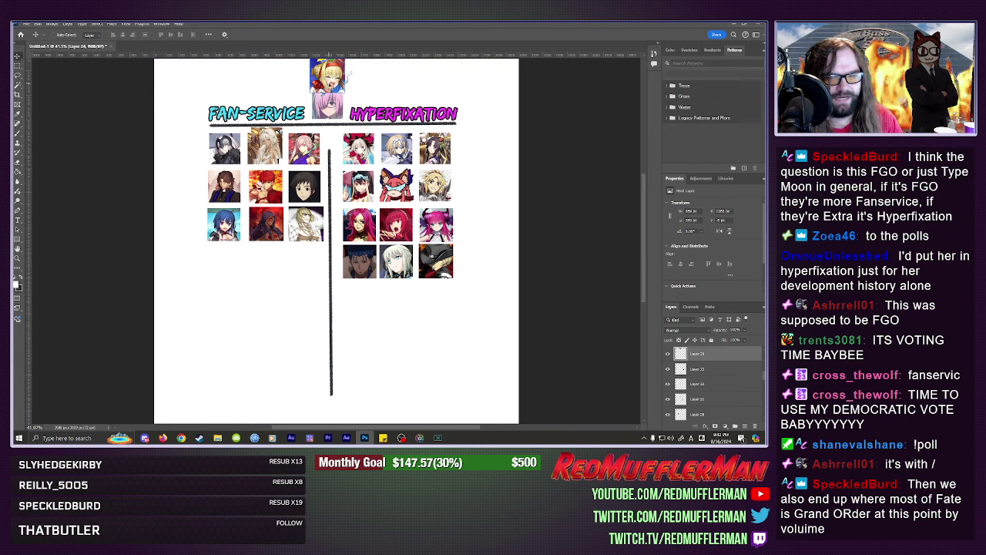